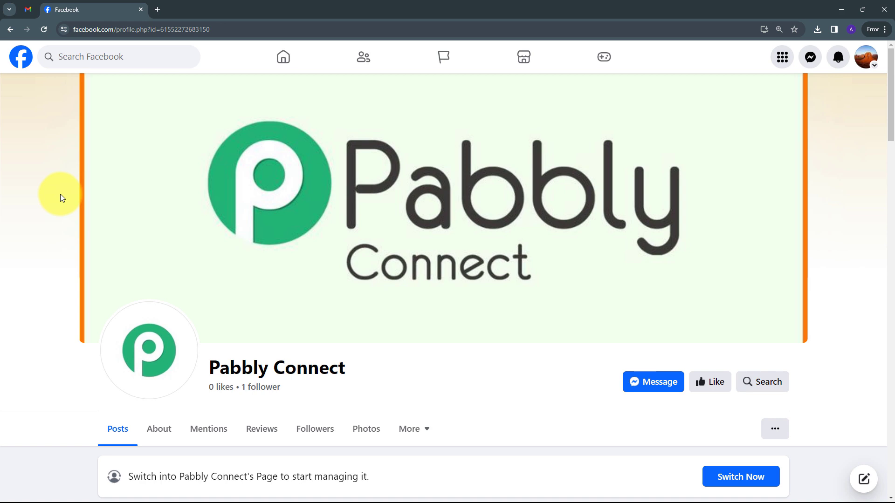
- Load pabbly.com/connect in a new browser tab
{"action": "left_click", "coordinate": [159, 6]}
{"action": "type", "text": "pa"}
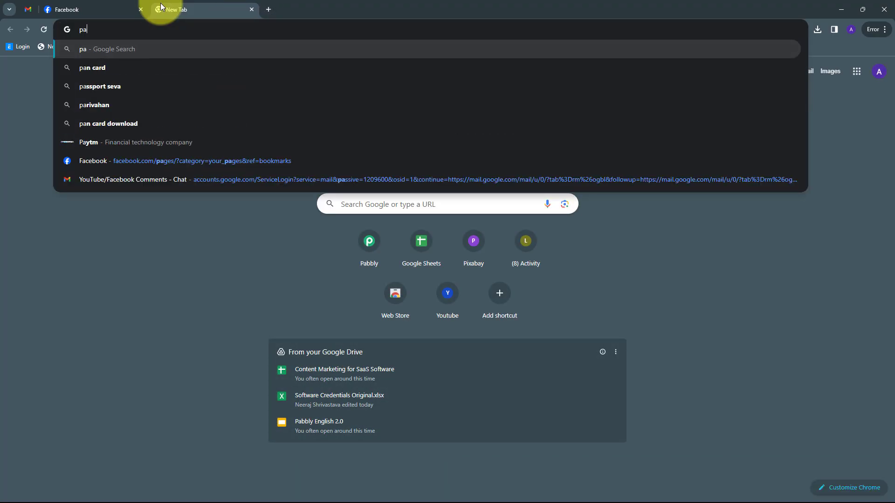
{"action": "type", "text": "bbly.com/con"}
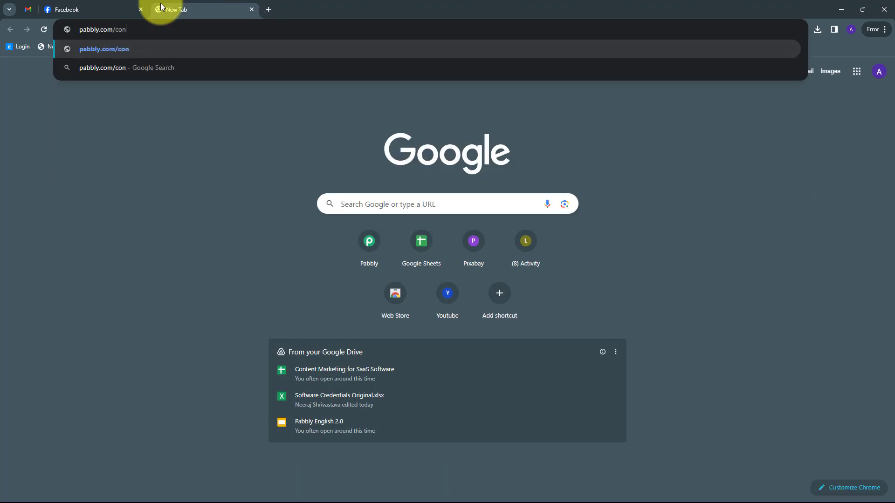
{"action": "key", "text": "Return"}
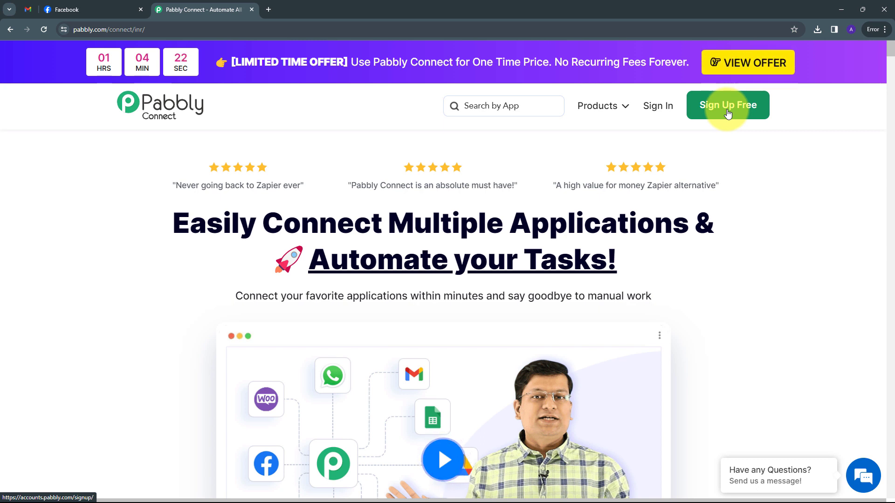
- Sign in to the Pabbly account and access the Pabbly Connect app
{"action": "left_click", "coordinate": [655, 110]}
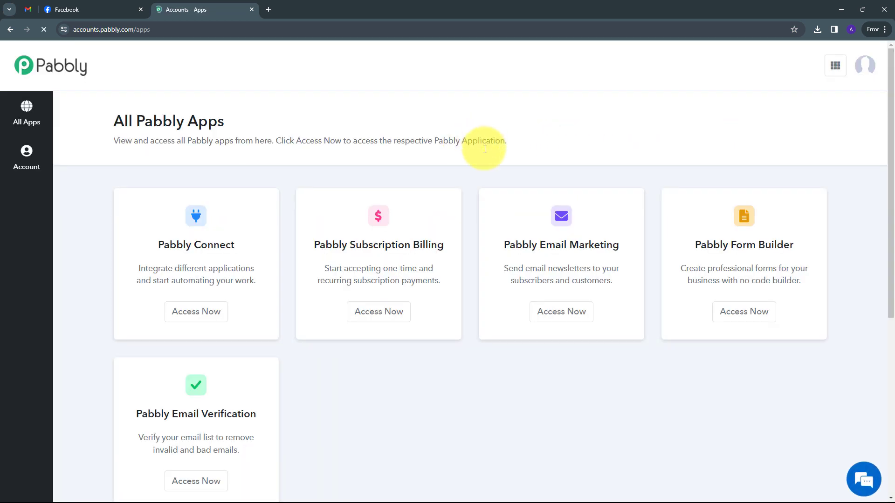
{"action": "scroll", "coordinate": [233, 181], "scroll_direction": "down", "scroll_amount": 3}
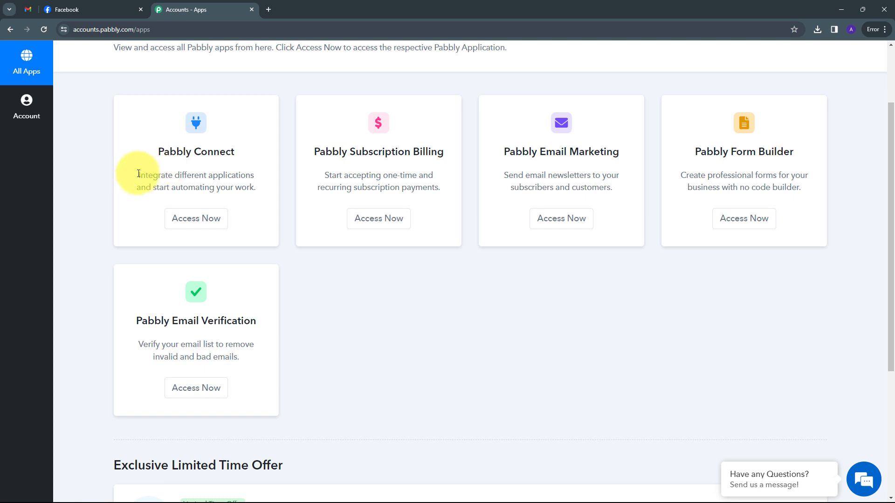
{"action": "scroll", "coordinate": [123, 159], "scroll_direction": "up", "scroll_amount": 3}
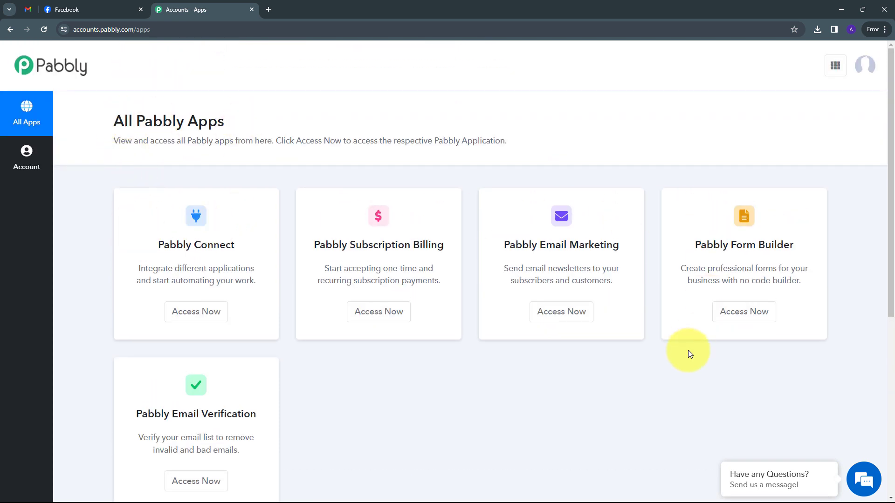
{"action": "left_click_drag", "start_coordinate": [157, 238], "coordinate": [256, 257]}
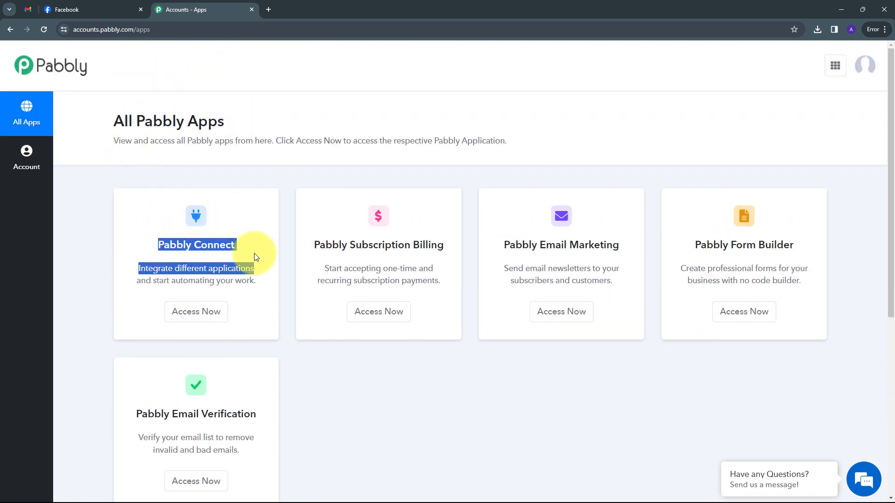
{"action": "left_click", "coordinate": [248, 289]}
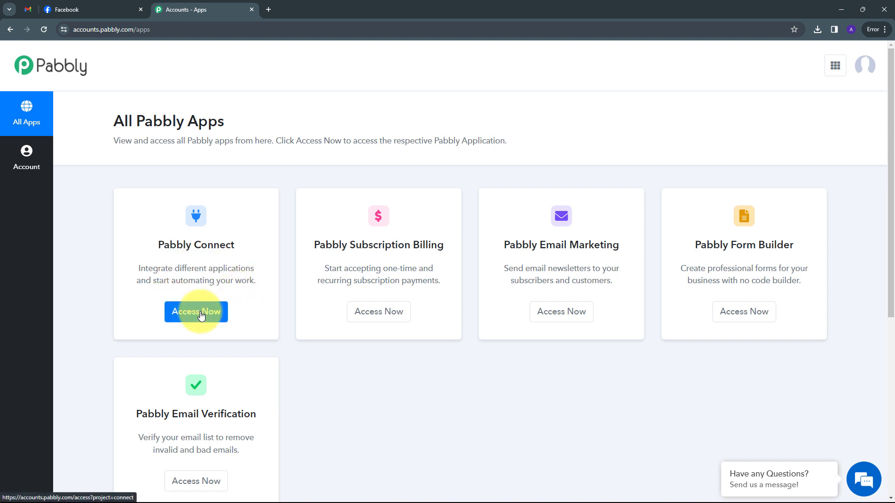
{"action": "left_click", "coordinate": [201, 314]}
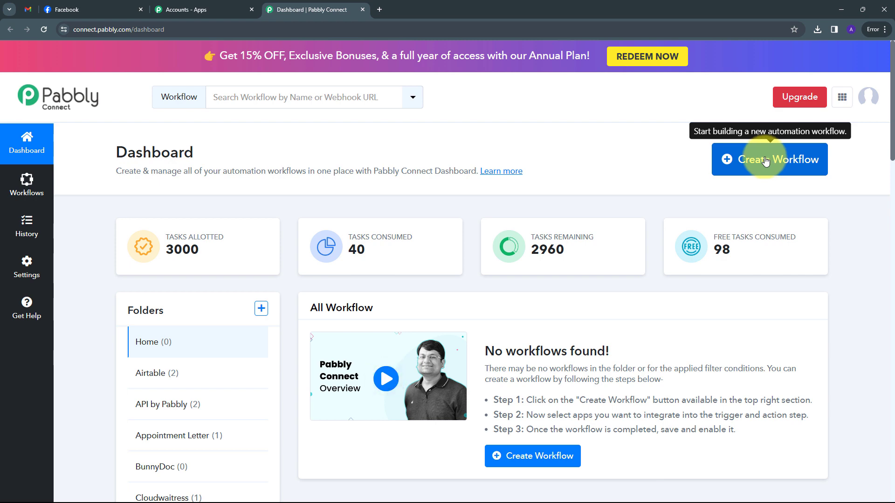
- Create the workflow 'get email alert for new Facebook Lead Ads Leads' inside the Facebook Lead ads folder
{"action": "left_click", "coordinate": [766, 160]}
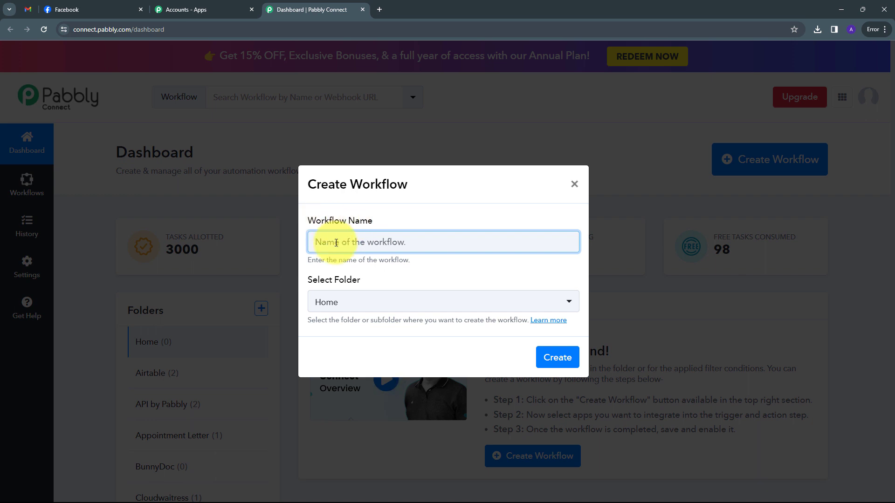
{"action": "type", "text": "get email alert for new Facebook Lead Ads Leads"}
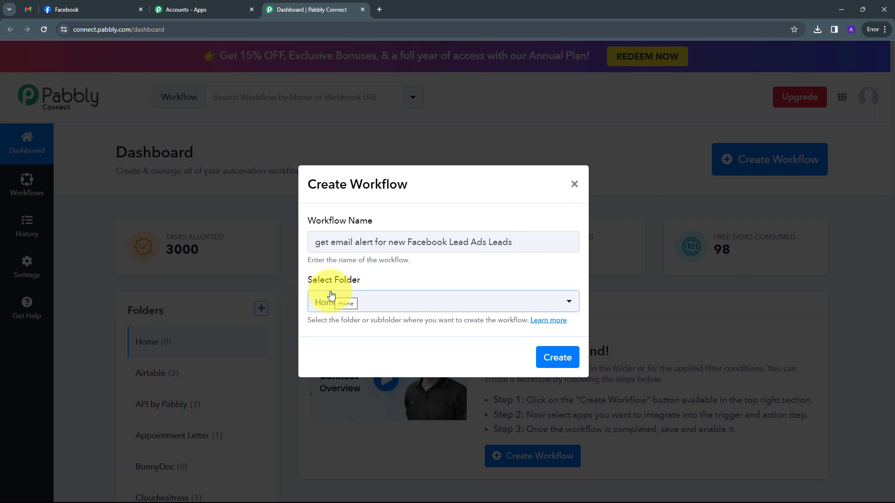
{"action": "left_click", "coordinate": [437, 302]}
{"action": "scroll", "coordinate": [429, 190], "scroll_direction": "down", "scroll_amount": 12}
{"action": "scroll", "coordinate": [429, 188], "scroll_direction": "down", "scroll_amount": 5}
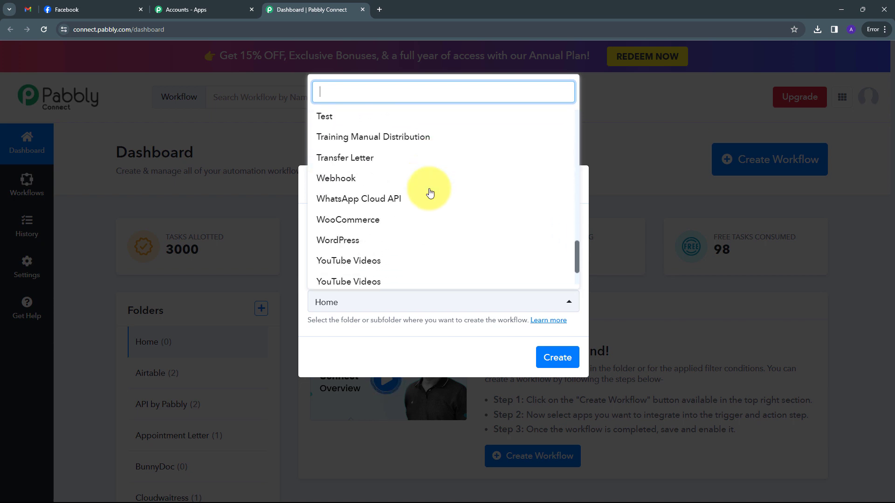
{"action": "scroll", "coordinate": [427, 209], "scroll_direction": "up", "scroll_amount": 5}
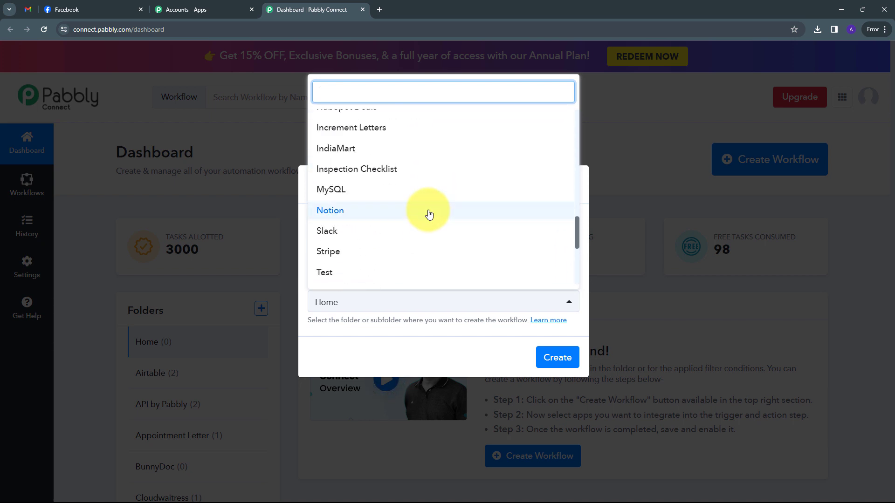
{"action": "scroll", "coordinate": [429, 213], "scroll_direction": "up", "scroll_amount": 6}
{"action": "scroll", "coordinate": [427, 210], "scroll_direction": "up", "scroll_amount": 2}
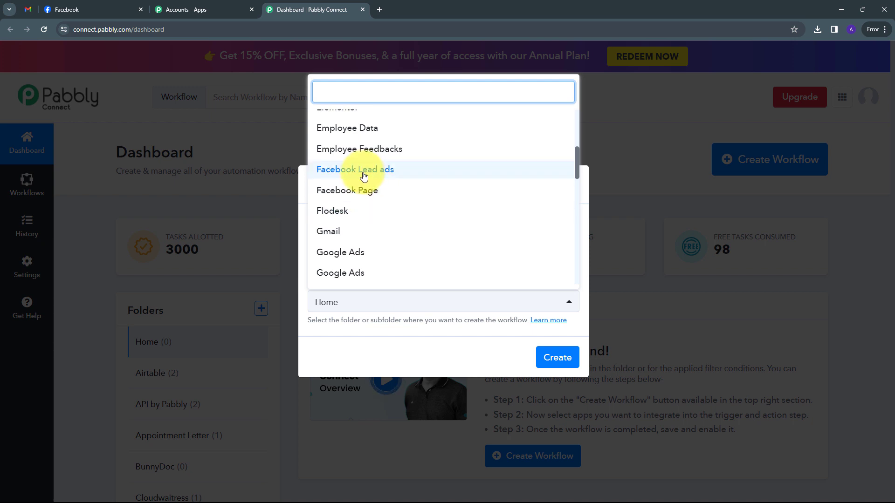
{"action": "left_click", "coordinate": [364, 171]}
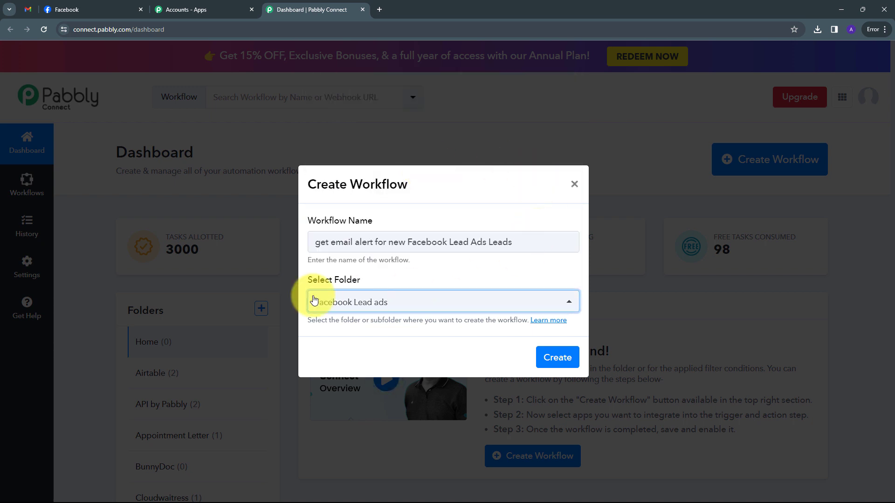
{"action": "left_click", "coordinate": [556, 363]}
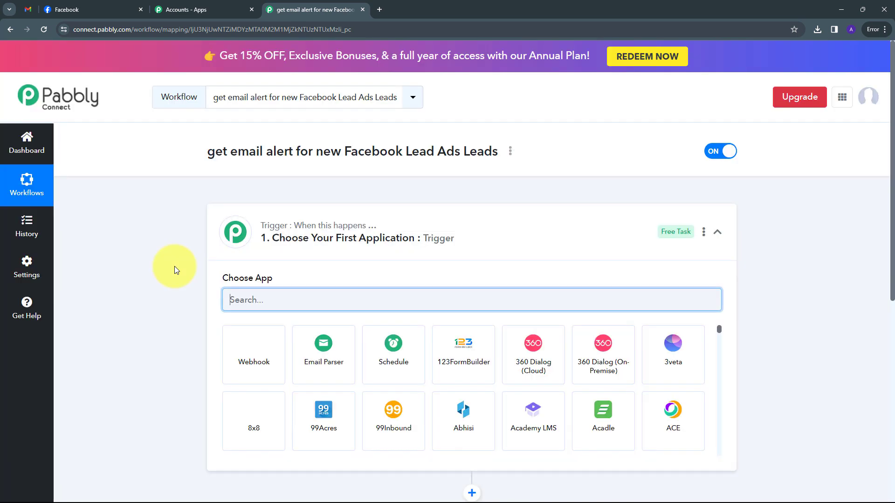
- Search 'Facebook', pick Facebook Lead Ads as the trigger app, and select the New Lead (Instant) event
{"action": "scroll", "coordinate": [161, 229], "scroll_direction": "down", "scroll_amount": 3}
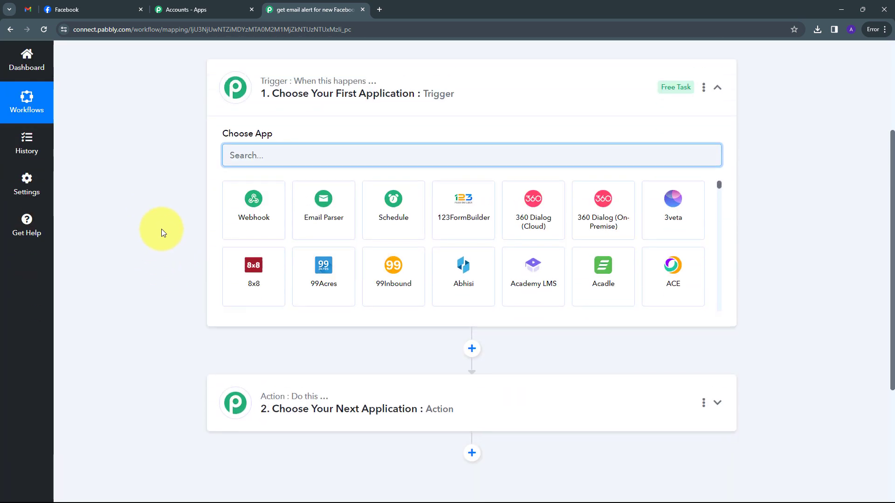
{"action": "scroll", "coordinate": [161, 228], "scroll_direction": "up", "scroll_amount": 1}
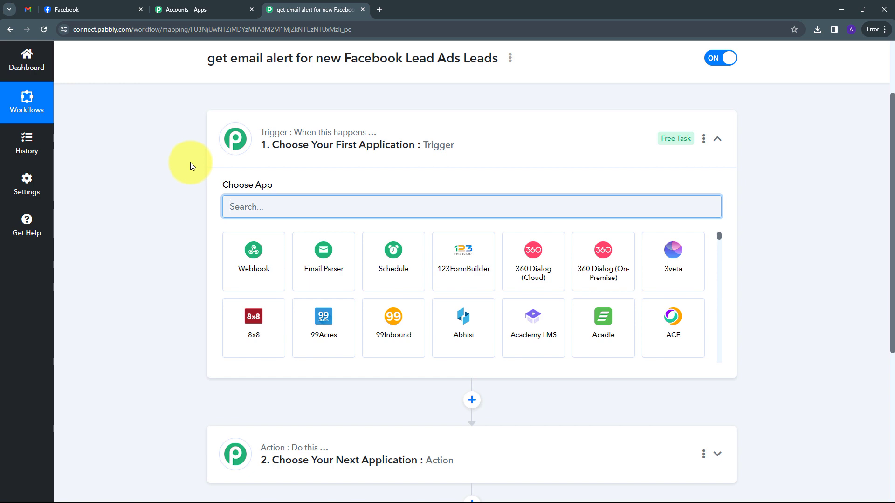
{"action": "scroll", "coordinate": [194, 164], "scroll_direction": "down", "scroll_amount": 3}
{"action": "scroll", "coordinate": [315, 317], "scroll_direction": "up", "scroll_amount": 2}
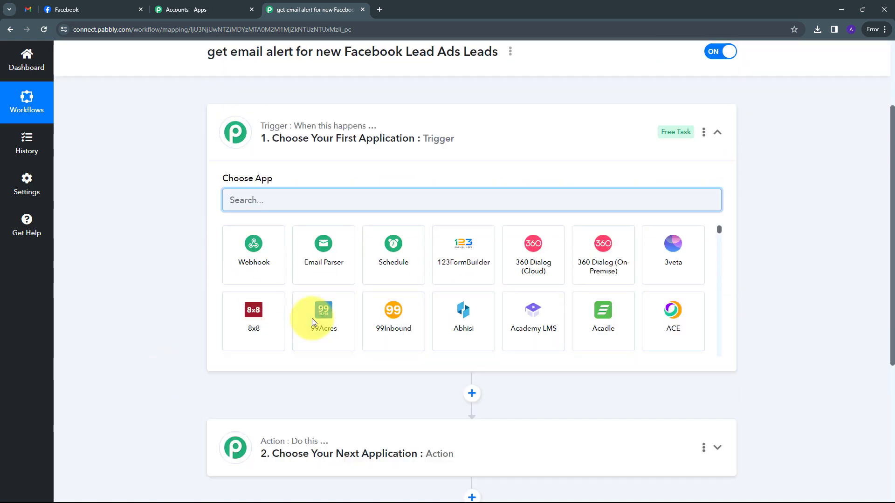
{"action": "scroll", "coordinate": [280, 261], "scroll_direction": "up", "scroll_amount": 2}
{"action": "scroll", "coordinate": [256, 237], "scroll_direction": "down", "scroll_amount": 2}
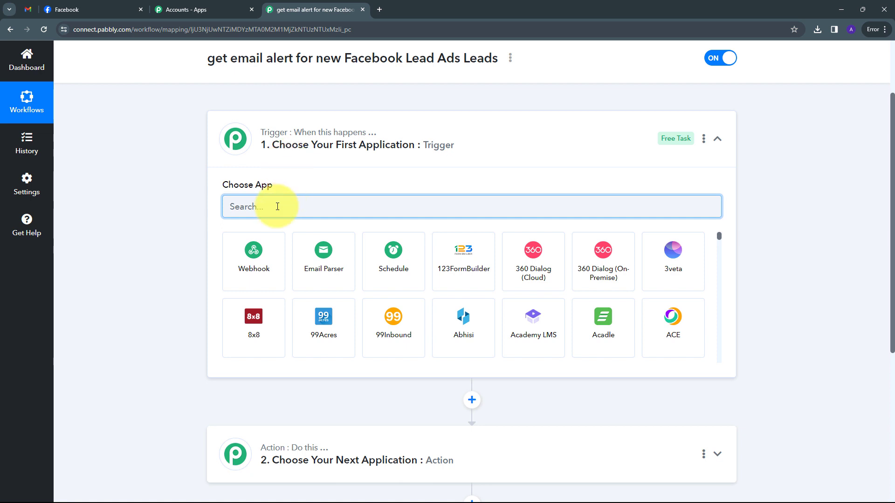
{"action": "type", "text": "Facebook"}
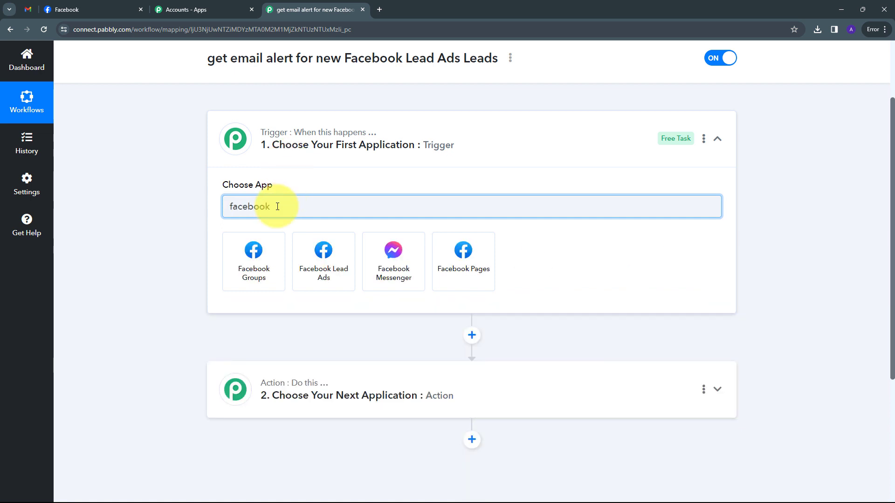
{"action": "left_click", "coordinate": [328, 259]}
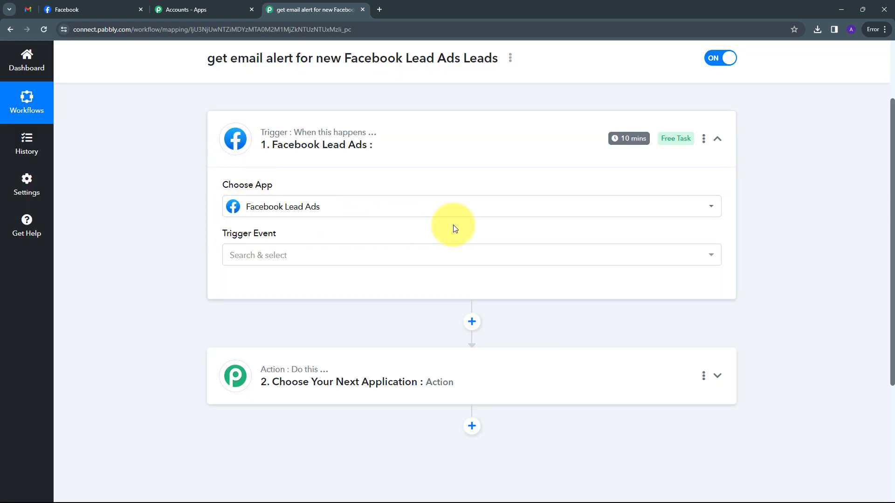
{"action": "left_click", "coordinate": [390, 256]}
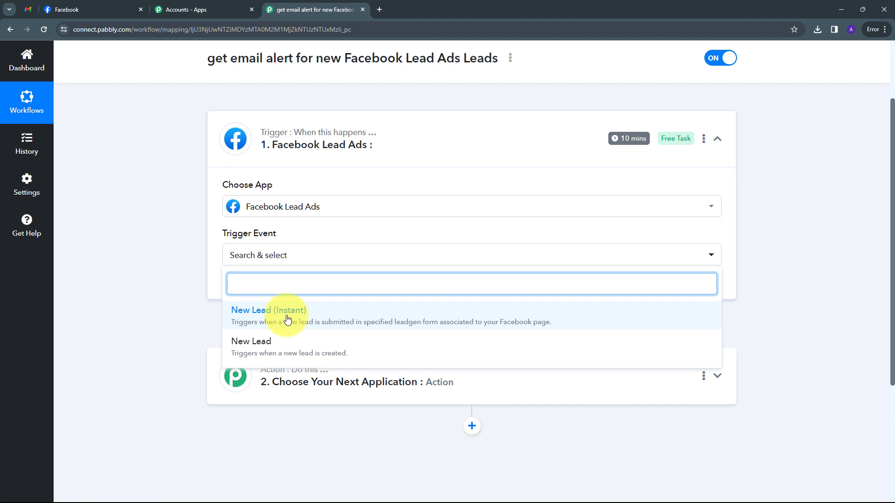
{"action": "left_click", "coordinate": [286, 317]}
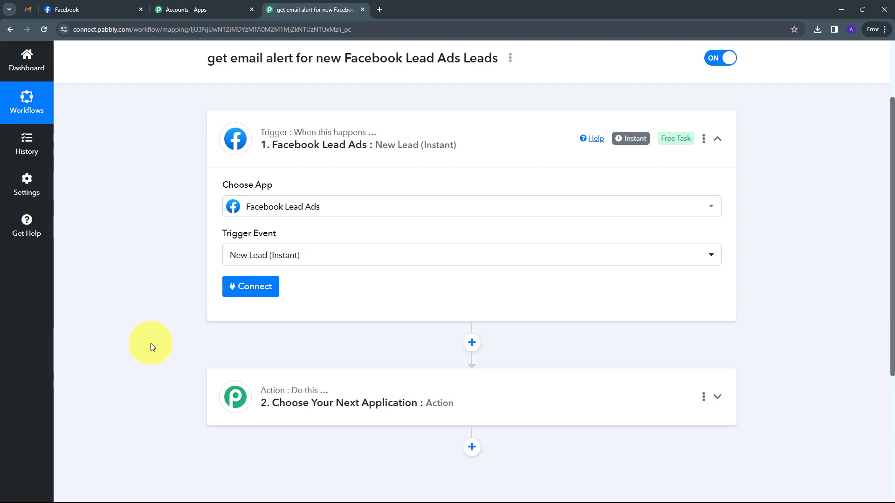
- Add and authorize a new Facebook Lead Ads connection, confirming the success message
{"action": "left_click", "coordinate": [250, 286]}
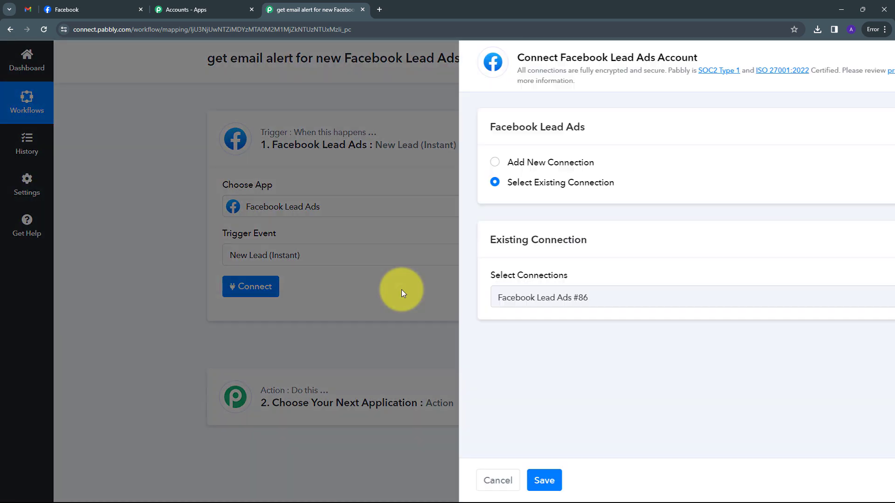
{"action": "left_click", "coordinate": [458, 162]}
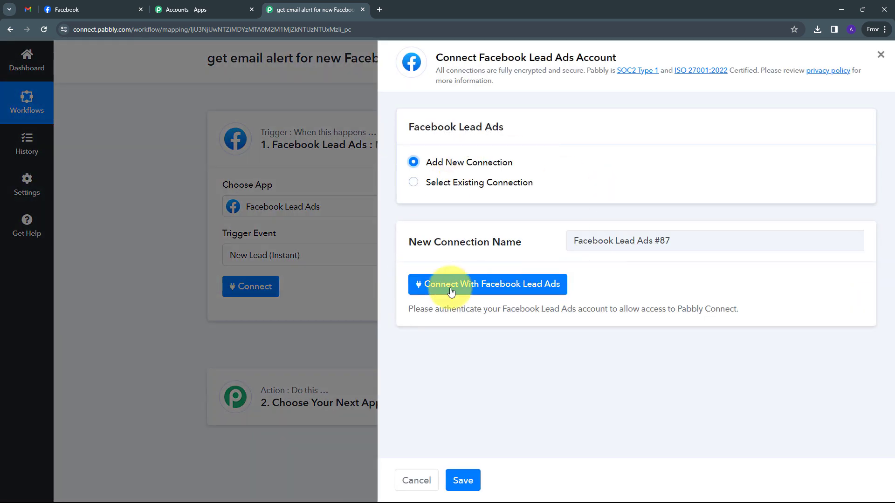
{"action": "left_click", "coordinate": [477, 288]}
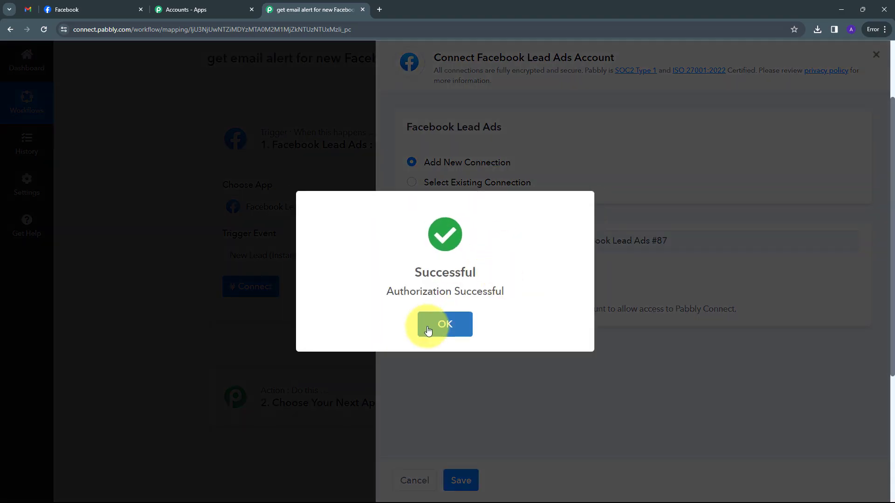
{"action": "left_click", "coordinate": [433, 324]}
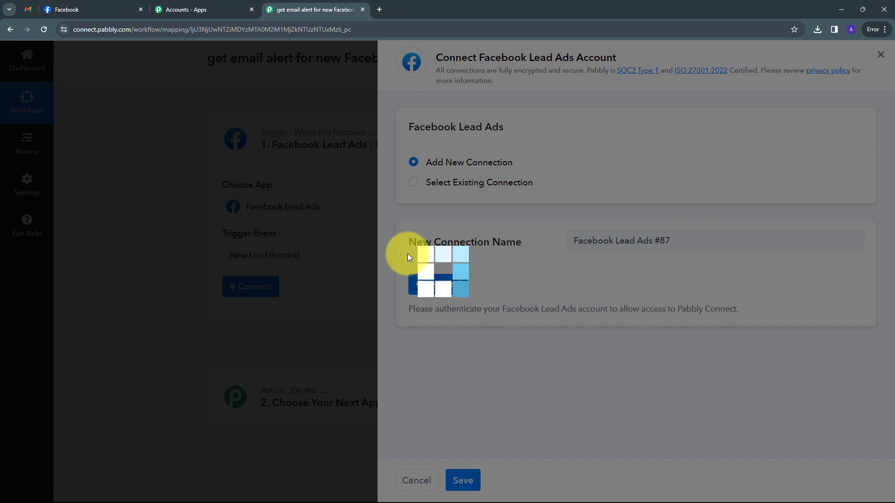
{"action": "scroll", "coordinate": [210, 224], "scroll_direction": "down", "scroll_amount": 2}
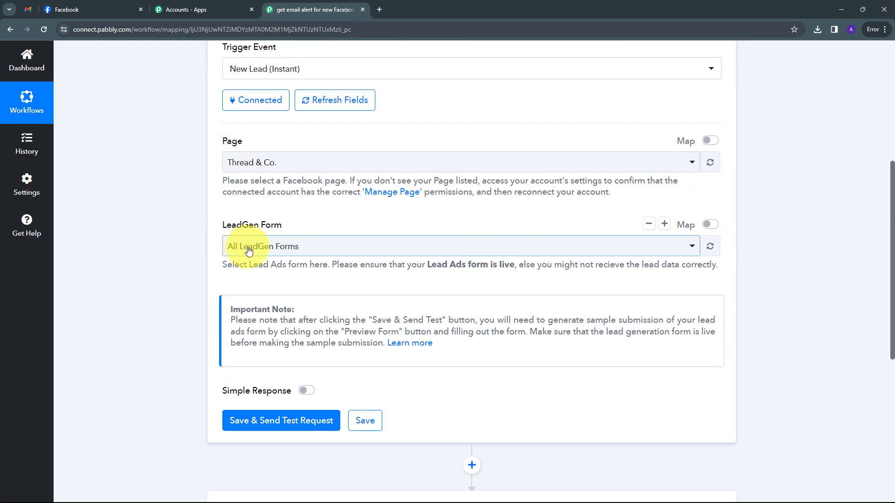
{"action": "scroll", "coordinate": [254, 214], "scroll_direction": "up", "scroll_amount": 2}
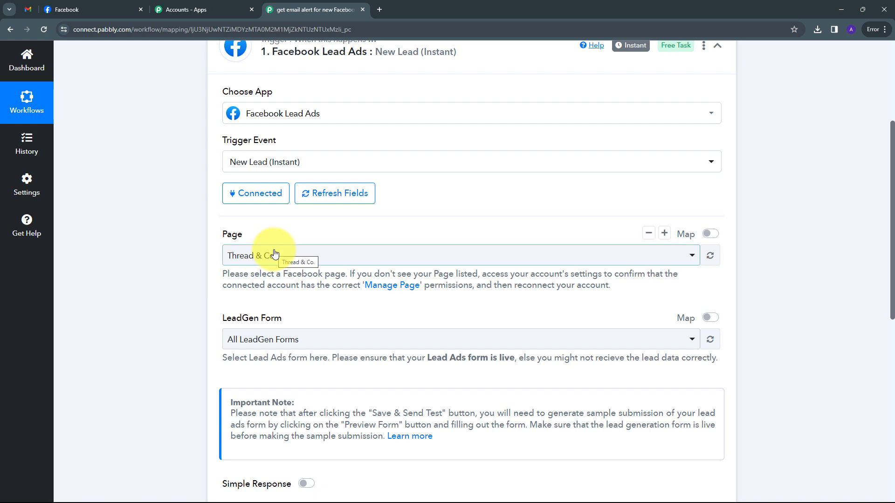
{"action": "left_click", "coordinate": [88, 8]}
{"action": "scroll", "coordinate": [250, 234], "scroll_direction": "down", "scroll_amount": 2}
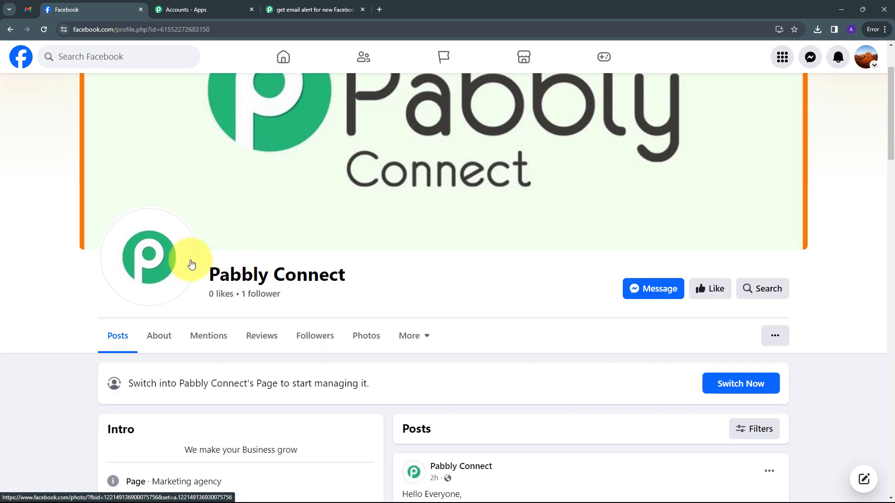
{"action": "left_click_drag", "start_coordinate": [210, 275], "coordinate": [399, 284]}
{"action": "scroll", "coordinate": [349, 313], "scroll_direction": "up", "scroll_amount": 2}
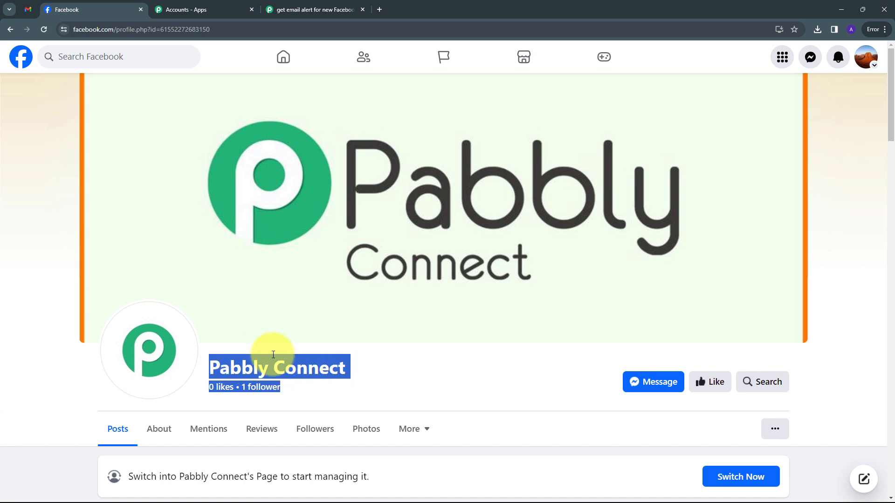
{"action": "left_click", "coordinate": [315, 9]}
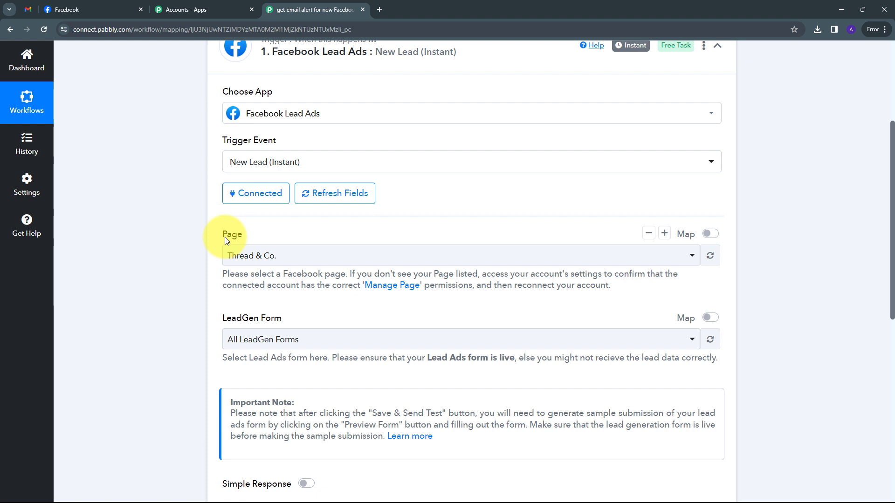
- Search 'Pabbly' in the Page list and choose the Pabbly Connect page
{"action": "left_click", "coordinate": [493, 259]}
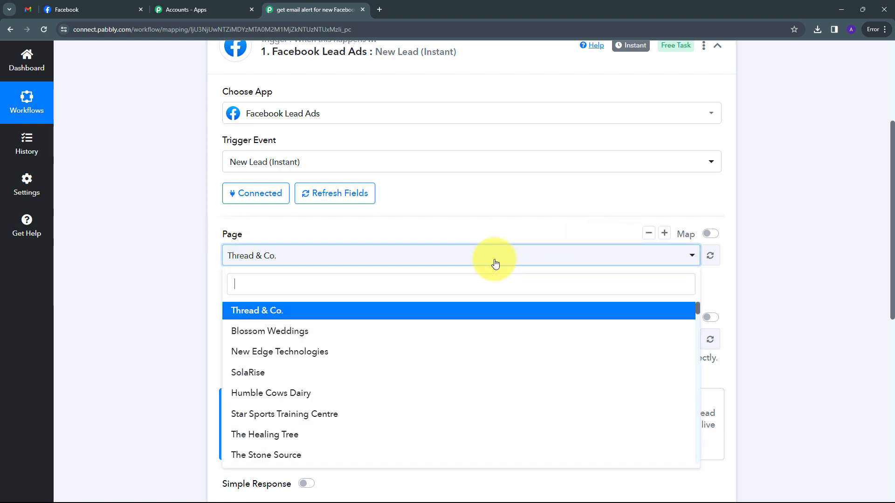
{"action": "scroll", "coordinate": [346, 334], "scroll_direction": "down", "scroll_amount": 5}
{"action": "scroll", "coordinate": [345, 350], "scroll_direction": "down", "scroll_amount": 10}
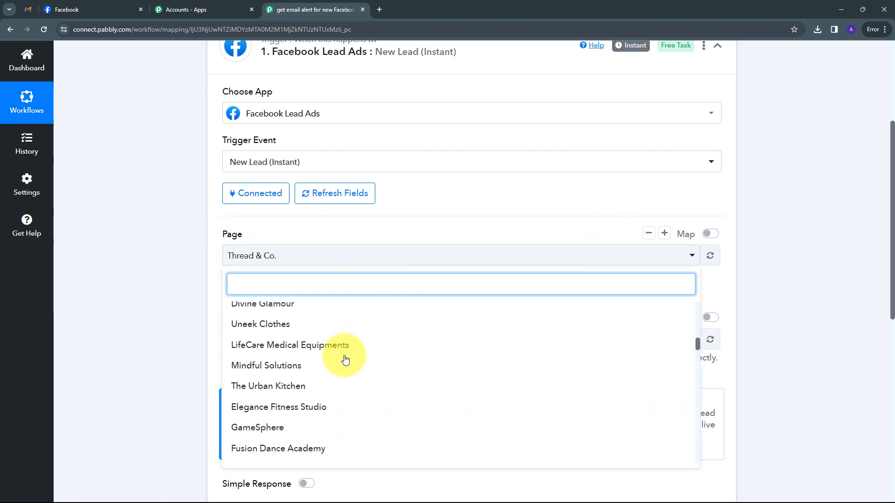
{"action": "scroll", "coordinate": [346, 357], "scroll_direction": "up", "scroll_amount": 10}
{"action": "scroll", "coordinate": [346, 359], "scroll_direction": "up", "scroll_amount": 5}
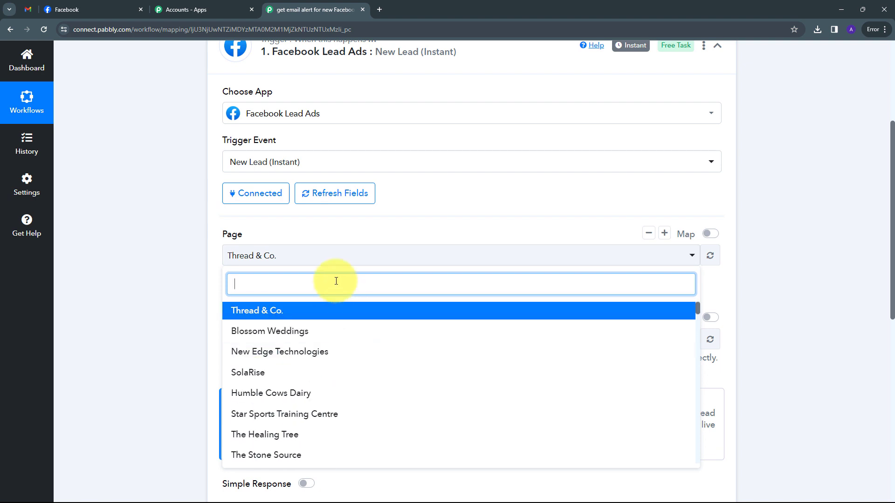
{"action": "type", "text": "Pabbly"}
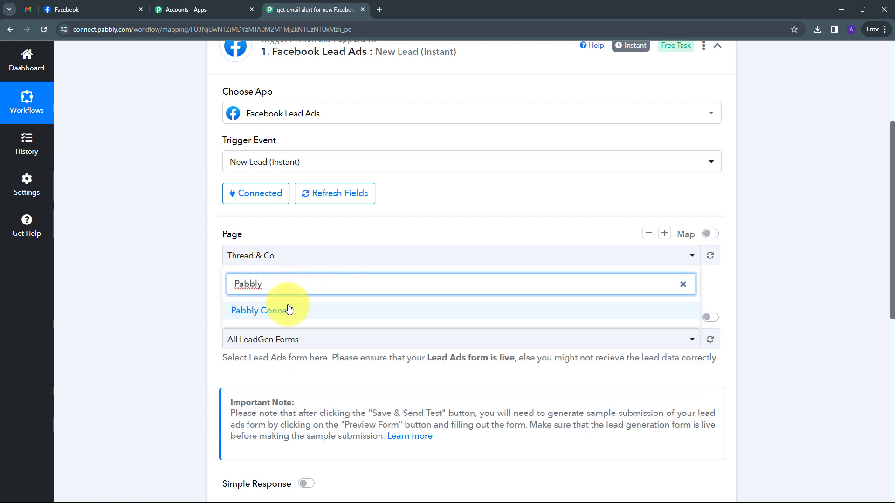
{"action": "left_click", "coordinate": [289, 310]}
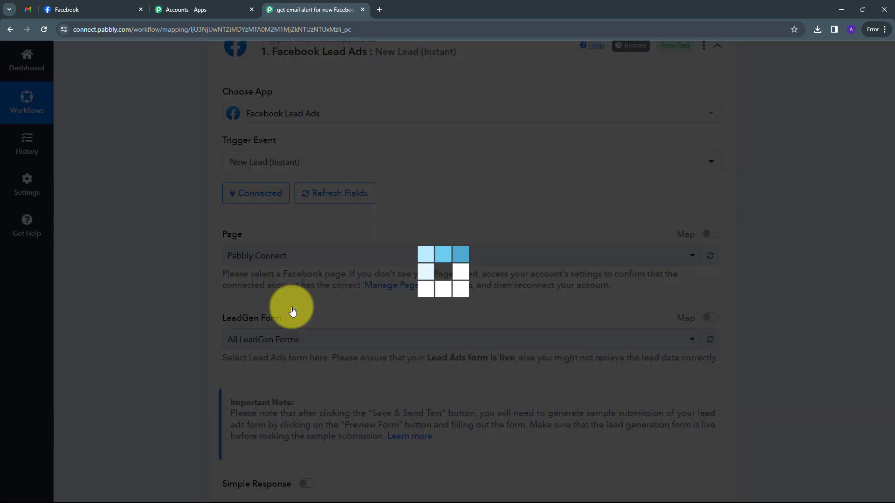
- Keep All LeadGen Forms as the LeadGen Form
{"action": "scroll", "coordinate": [223, 273], "scroll_direction": "down", "scroll_amount": 2}
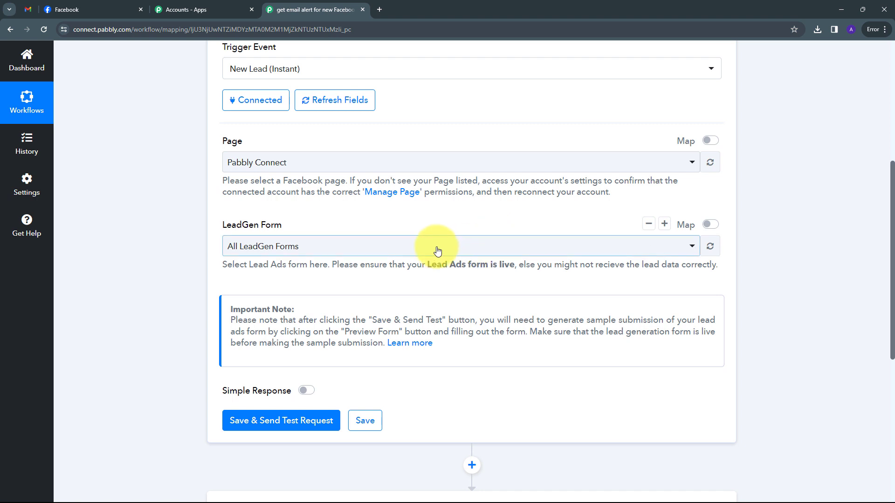
{"action": "left_click", "coordinate": [417, 254]}
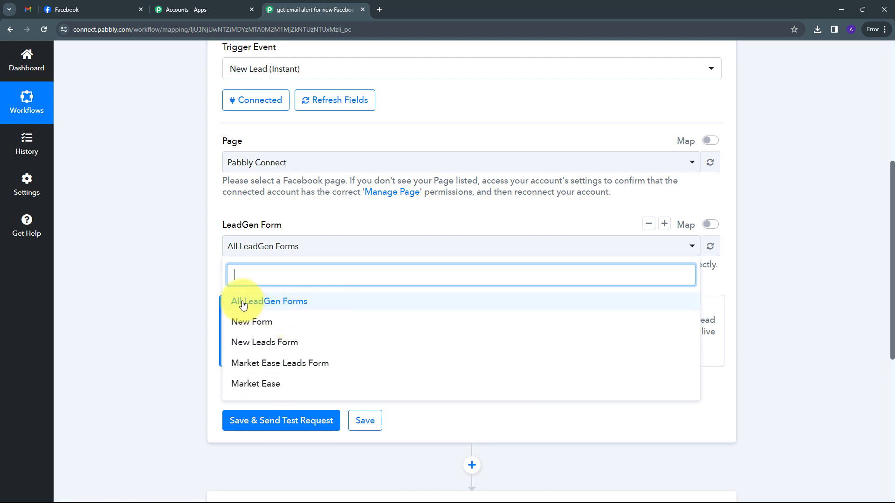
{"action": "left_click", "coordinate": [296, 302]}
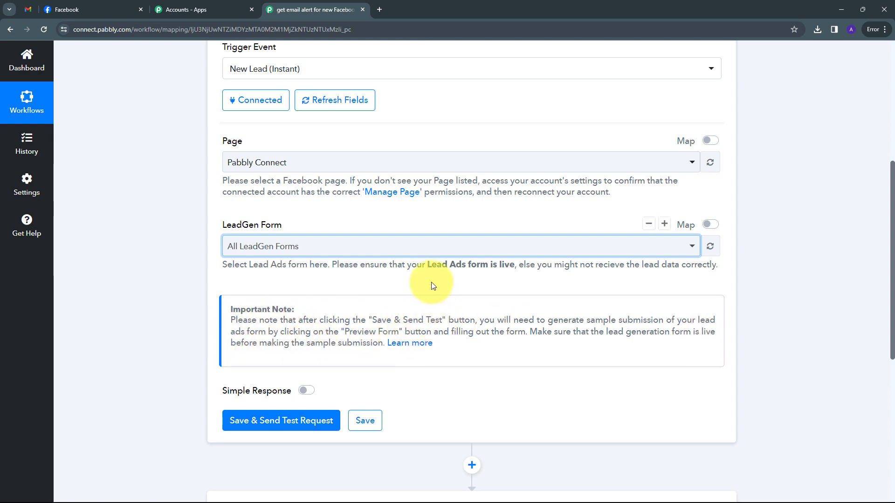
{"action": "scroll", "coordinate": [372, 298], "scroll_direction": "down", "scroll_amount": 2}
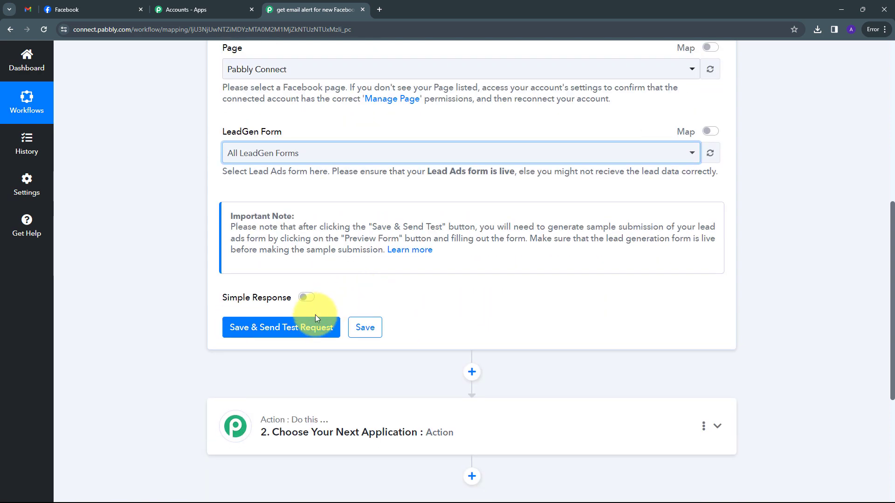
- Save and send the trigger's test request, then go to Meta for Developers' Tools page
{"action": "left_click", "coordinate": [273, 331]}
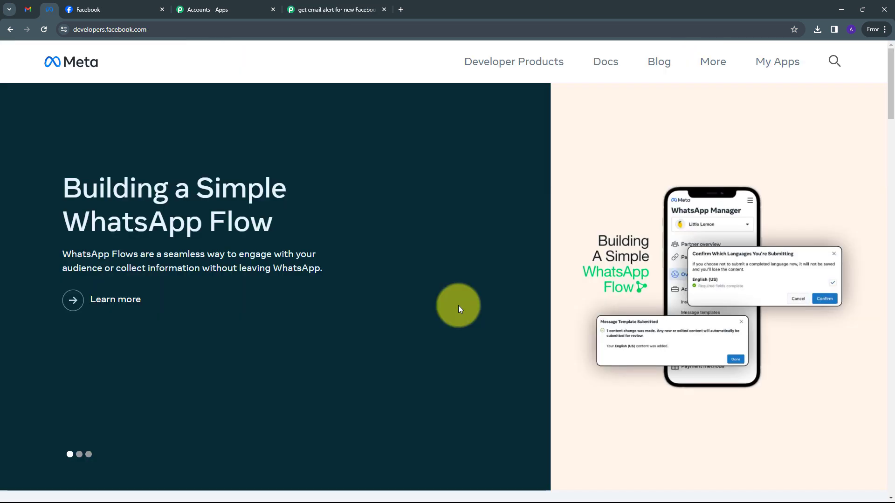
{"action": "left_click", "coordinate": [712, 66]}
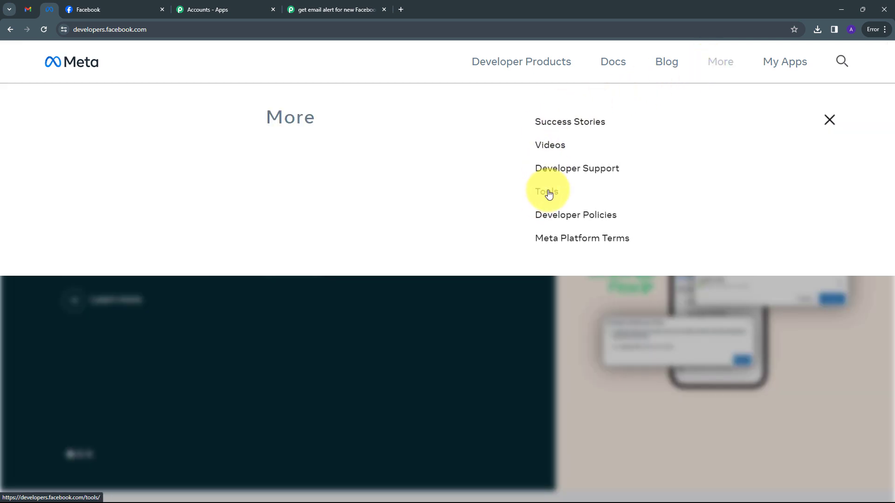
{"action": "left_click", "coordinate": [541, 200]}
{"action": "scroll", "coordinate": [327, 238], "scroll_direction": "down", "scroll_amount": 6}
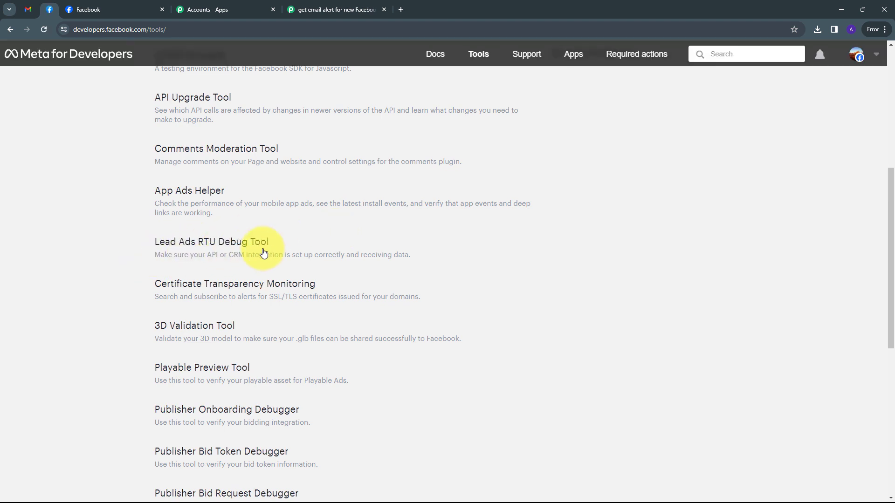
- Open the Lead Ads RTU Debug Tool, select the Pabbly Connect page, and preview its form
{"action": "left_click", "coordinate": [201, 246]}
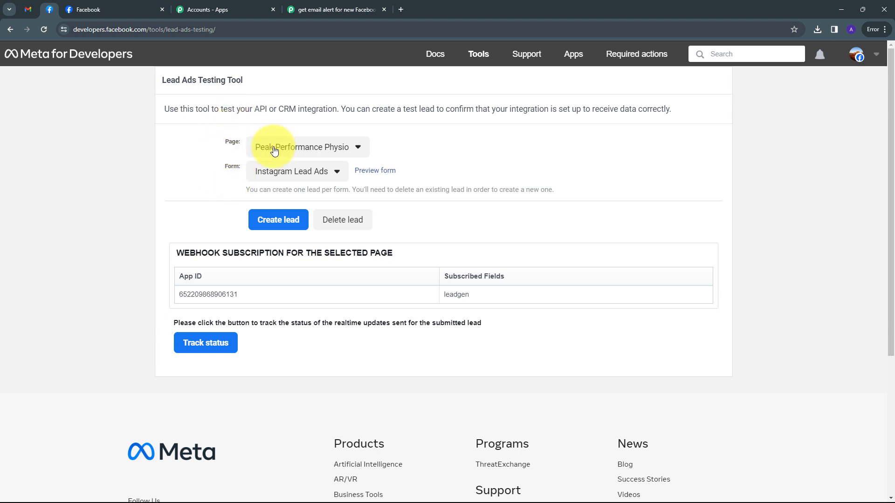
{"action": "left_click", "coordinate": [352, 154]}
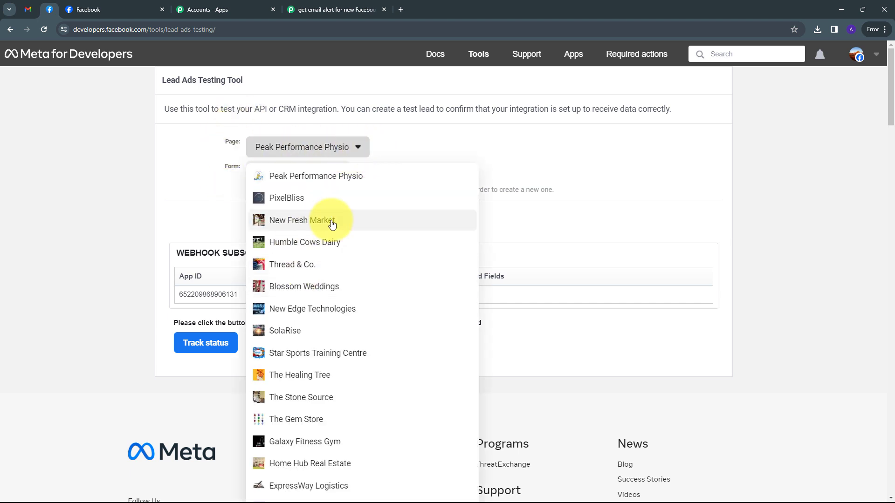
{"action": "scroll", "coordinate": [360, 242], "scroll_direction": "down", "scroll_amount": 4}
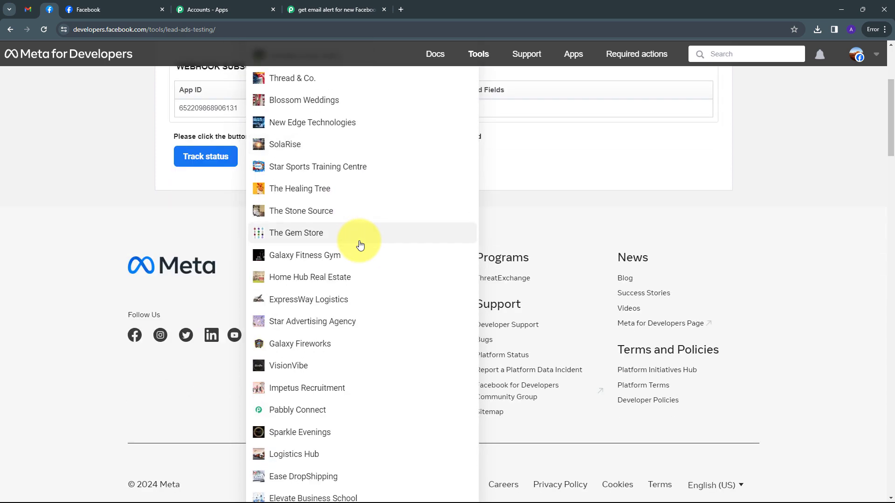
{"action": "scroll", "coordinate": [360, 245], "scroll_direction": "down", "scroll_amount": 2}
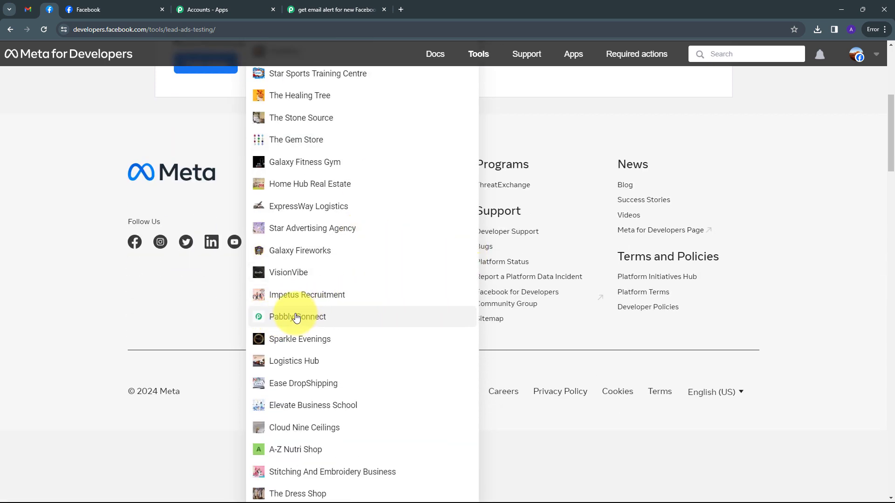
{"action": "left_click", "coordinate": [295, 319]}
{"action": "scroll", "coordinate": [215, 210], "scroll_direction": "up", "scroll_amount": 3}
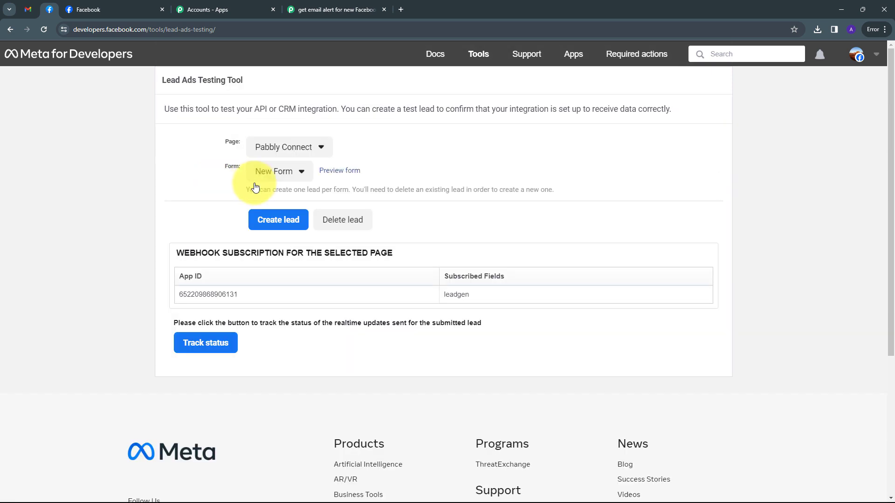
{"action": "left_click", "coordinate": [336, 172]}
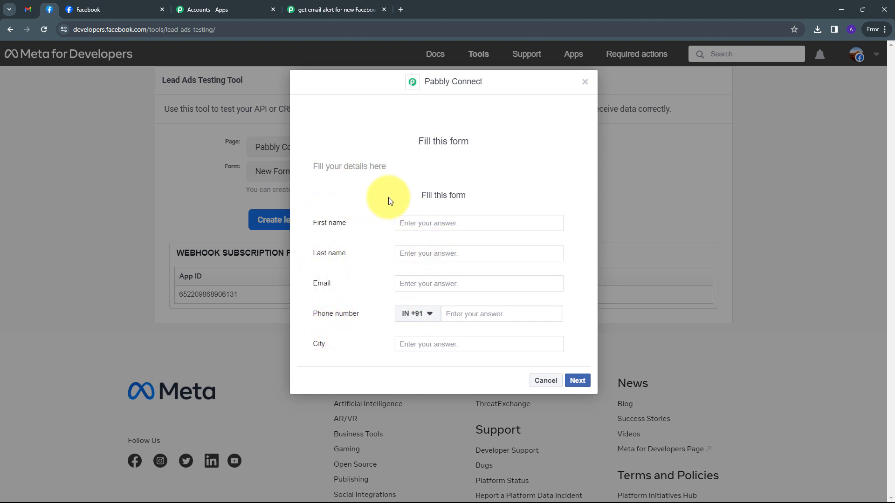
- Fill the test lead's first and last name, e-mail, phone number and city Bhopal
{"action": "left_click", "coordinate": [432, 223]}
{"action": "type", "text": "D"}
{"action": "left_click", "coordinate": [412, 244]}
{"action": "left_click", "coordinate": [415, 257]}
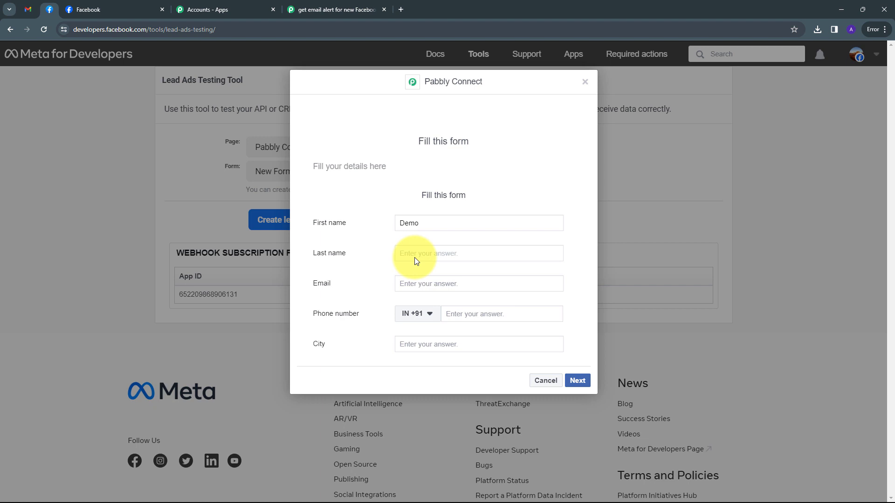
{"action": "type", "text": "User"}
{"action": "left_click", "coordinate": [427, 285]}
{"action": "key", "text": "ctrl+v"}
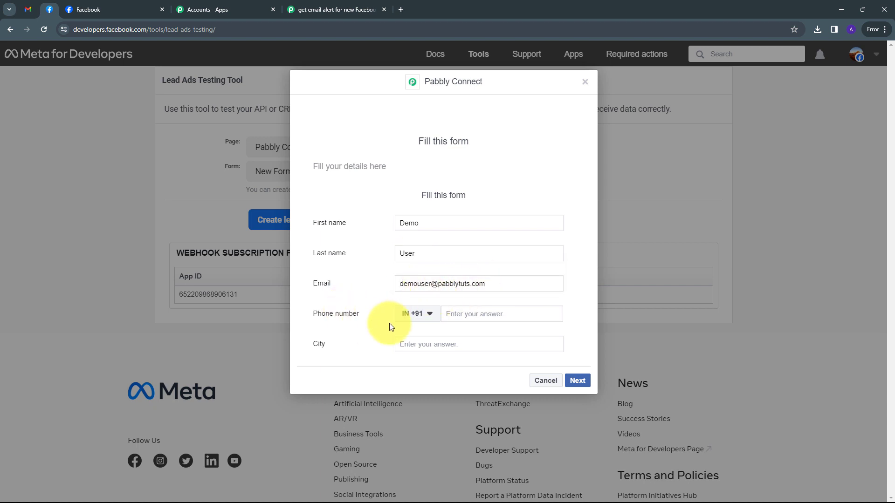
{"action": "left_click", "coordinate": [482, 314]}
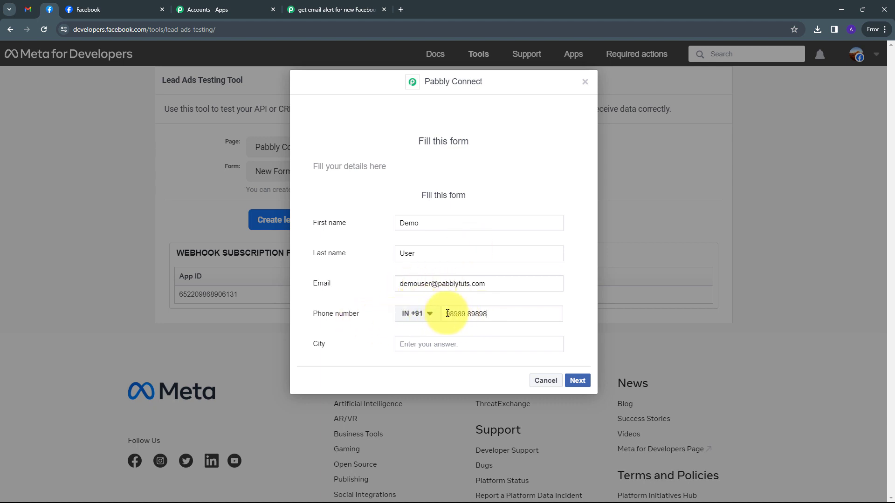
{"action": "left_click_drag", "start_coordinate": [446, 314], "coordinate": [484, 317]}
{"action": "left_click", "coordinate": [429, 344]}
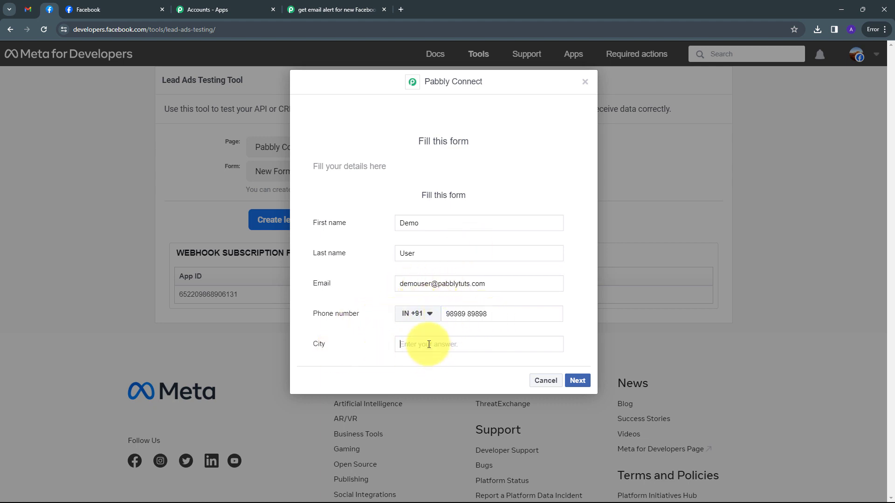
{"action": "type", "text": "Bhopal"}
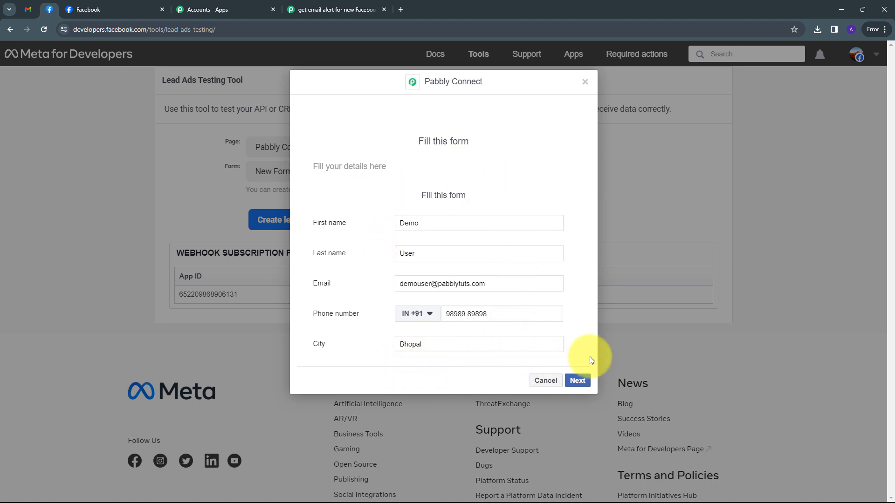
- Submit the test lead and return to the Pabbly Connect workflow
{"action": "left_click", "coordinate": [582, 381]}
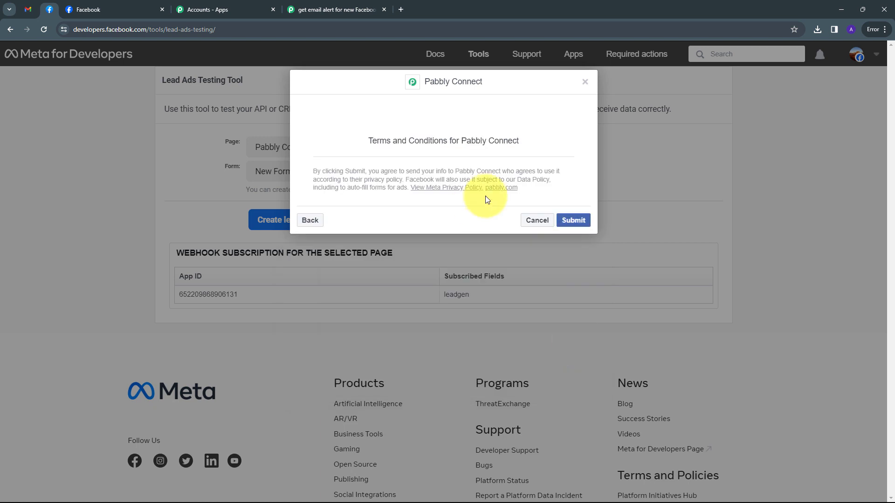
{"action": "left_click", "coordinate": [576, 220]}
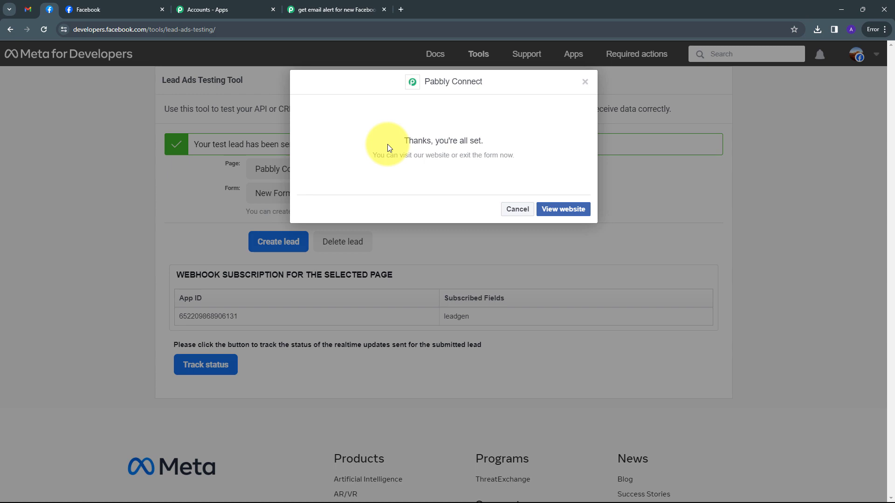
{"action": "left_click", "coordinate": [310, 7]}
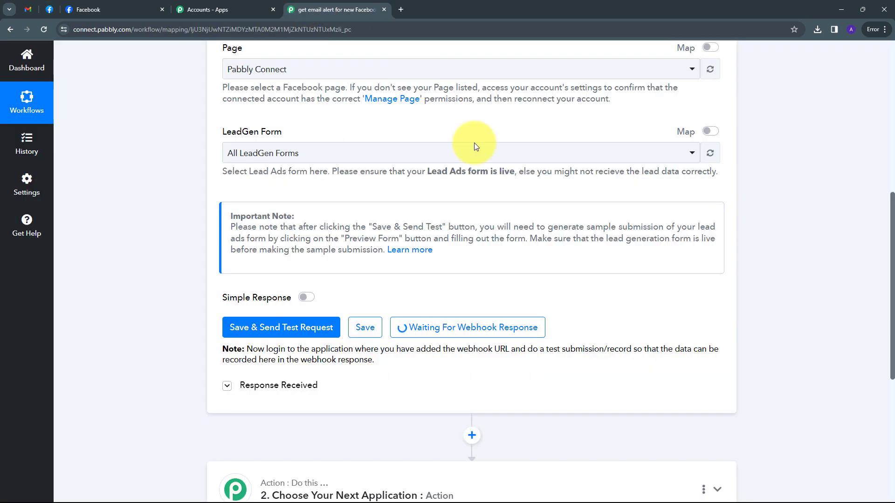
{"action": "scroll", "coordinate": [665, 230], "scroll_direction": "down", "scroll_amount": 7}
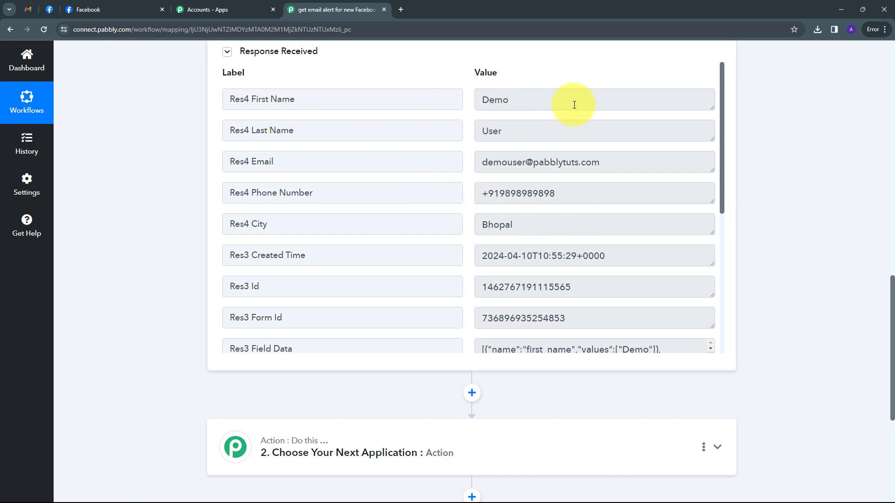
{"action": "double_click", "coordinate": [557, 99]}
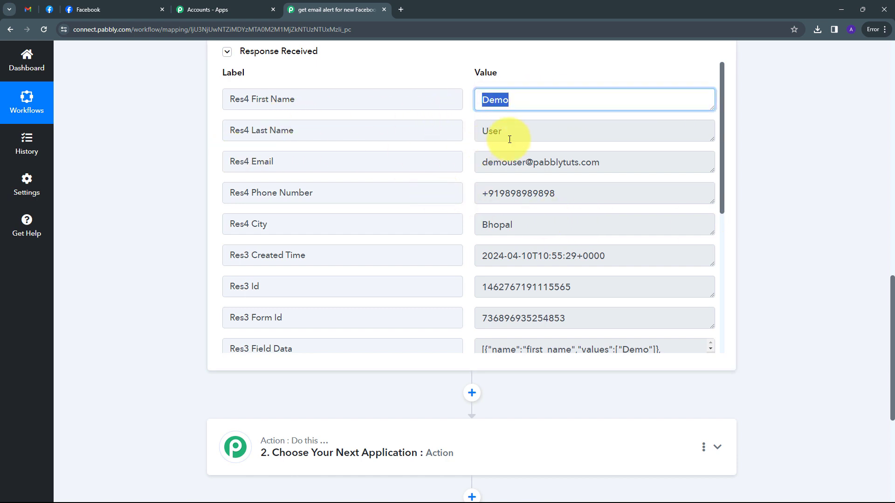
{"action": "left_click", "coordinate": [486, 131]}
{"action": "double_click", "coordinate": [486, 131]}
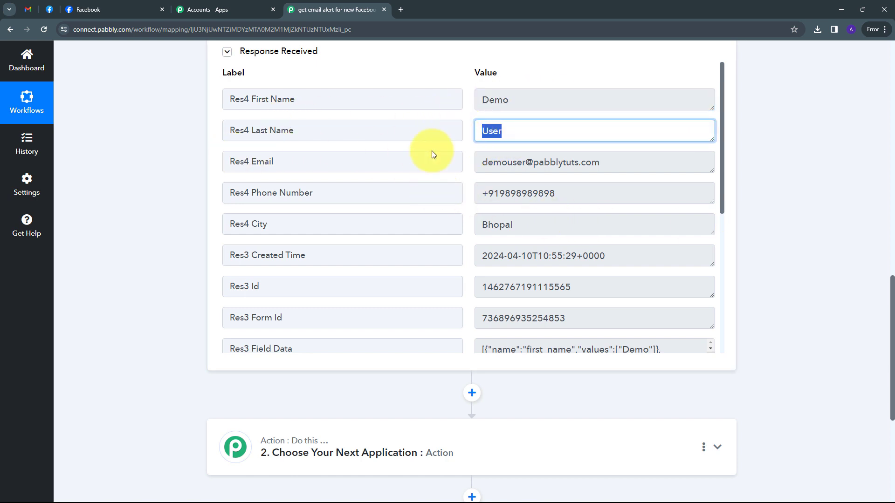
{"action": "triple_click", "coordinate": [606, 162]}
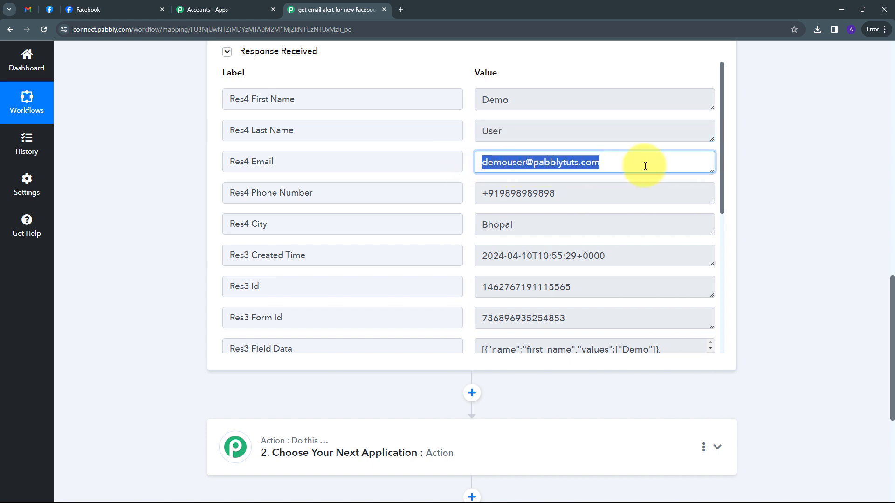
{"action": "left_click_drag", "start_coordinate": [559, 192], "coordinate": [480, 194]}
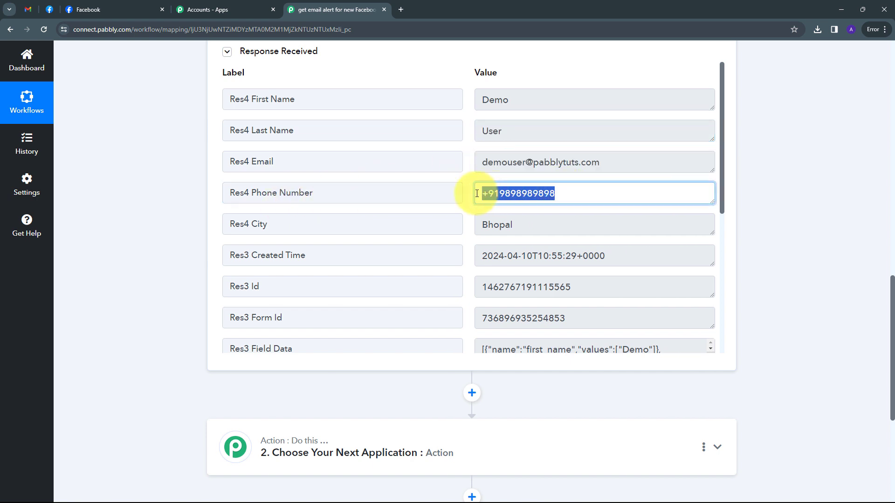
{"action": "left_click_drag", "start_coordinate": [529, 224], "coordinate": [456, 229]}
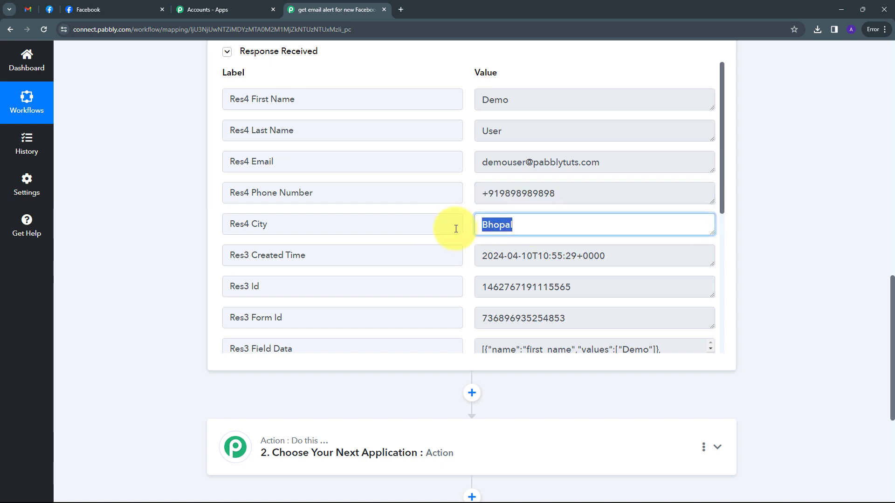
{"action": "scroll", "coordinate": [456, 229], "scroll_direction": "up", "scroll_amount": 4}
{"action": "scroll", "coordinate": [443, 313], "scroll_direction": "down", "scroll_amount": 2}
{"action": "scroll", "coordinate": [424, 274], "scroll_direction": "up", "scroll_amount": 2}
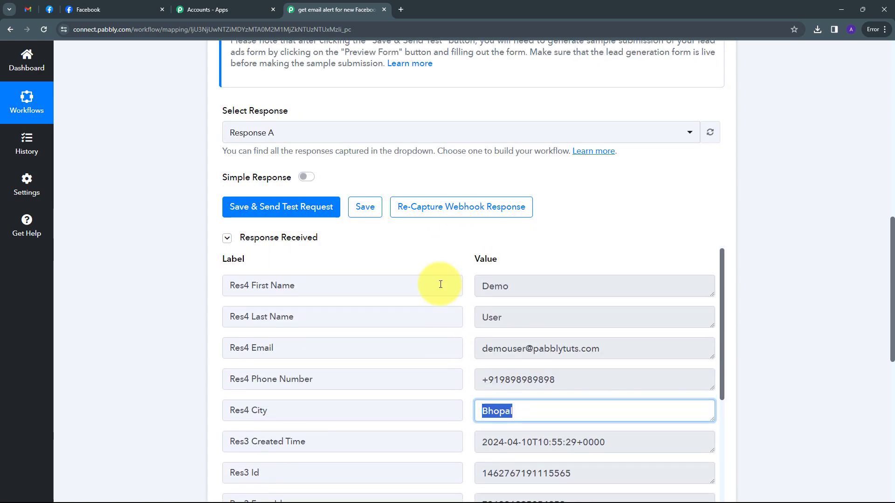
{"action": "scroll", "coordinate": [539, 242], "scroll_direction": "down", "scroll_amount": 2}
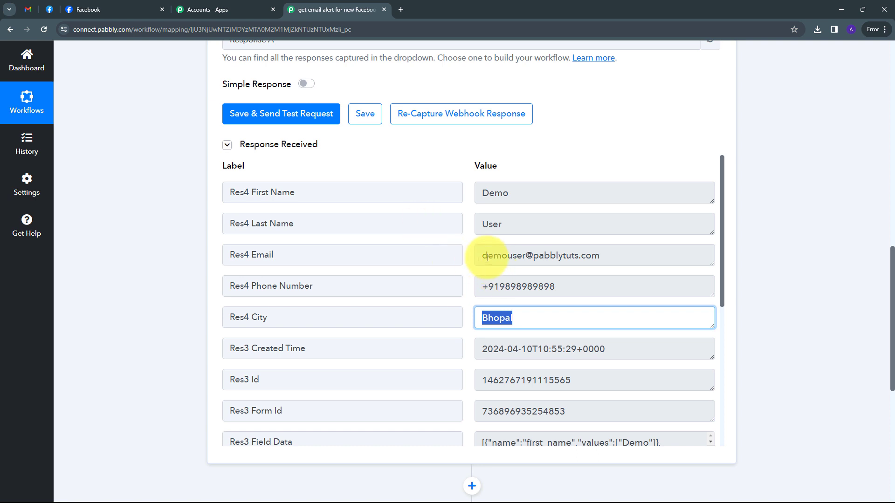
{"action": "scroll", "coordinate": [506, 215], "scroll_direction": "down", "scroll_amount": 4}
{"action": "scroll", "coordinate": [599, 246], "scroll_direction": "up", "scroll_amount": 4}
{"action": "scroll", "coordinate": [755, 225], "scroll_direction": "down", "scroll_amount": 5}
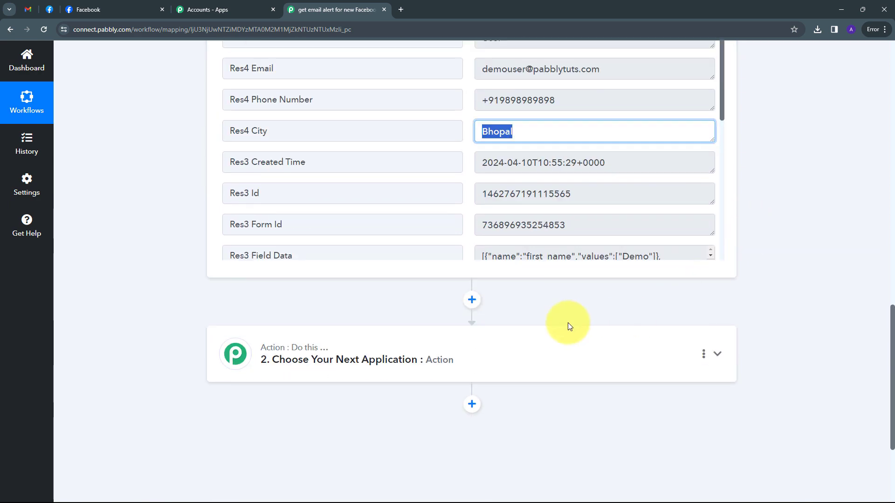
- Set the action step to Gmail with the Send Email event
{"action": "left_click", "coordinate": [569, 328]}
{"action": "left_click", "coordinate": [254, 241]}
{"action": "type", "text": "Gmai"}
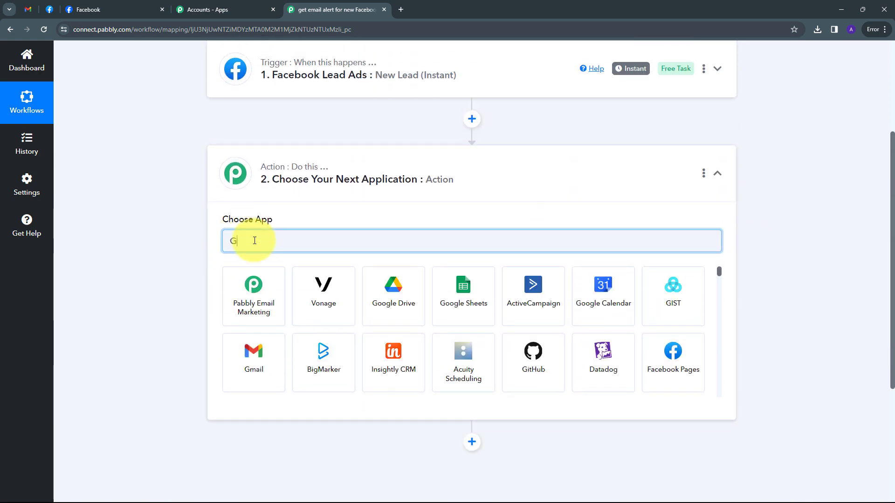
{"action": "left_click", "coordinate": [253, 298]}
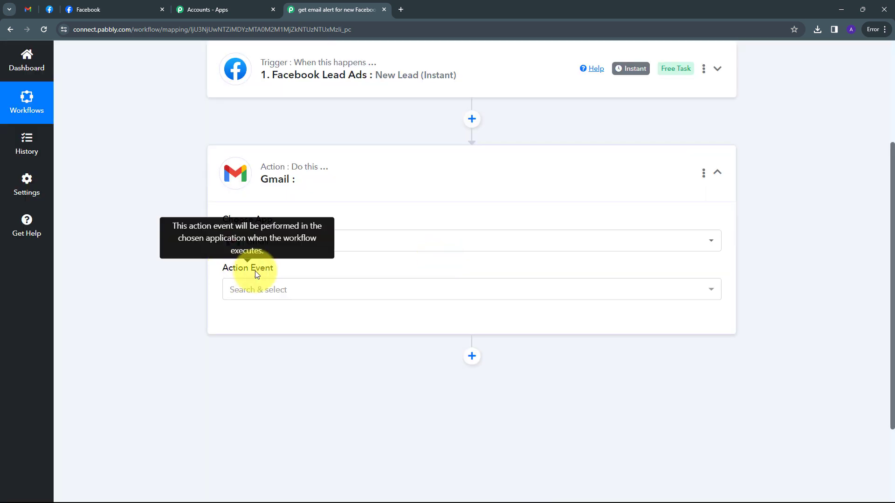
{"action": "left_click", "coordinate": [485, 292]}
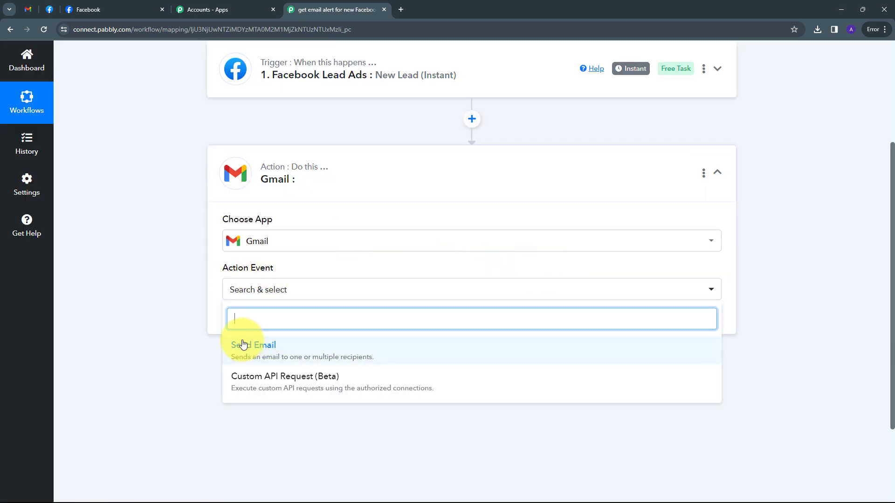
{"action": "left_click", "coordinate": [266, 350]}
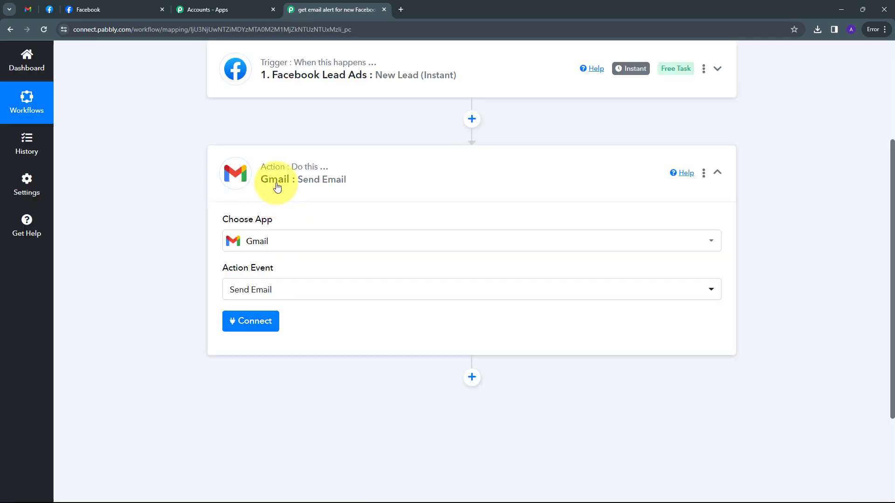
- Authorize a new Gmail connection, allowing Pabbly Connect to send email
{"action": "left_click", "coordinate": [246, 324]}
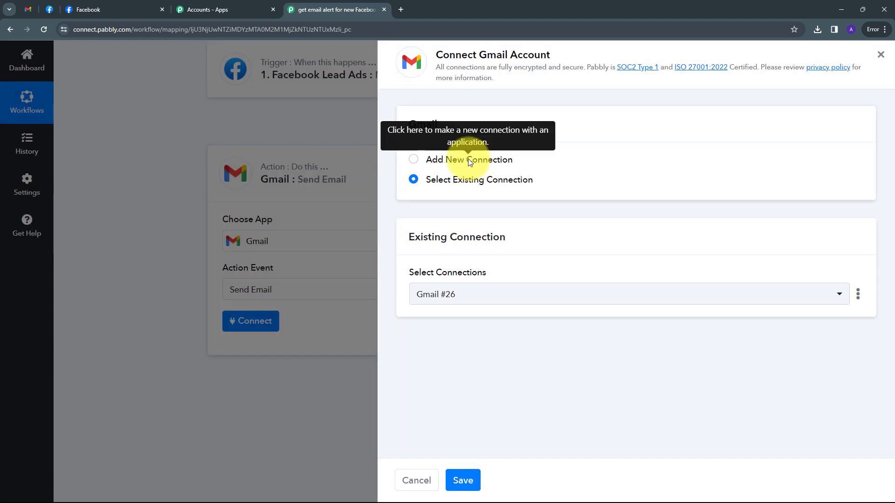
{"action": "left_click", "coordinate": [468, 159]}
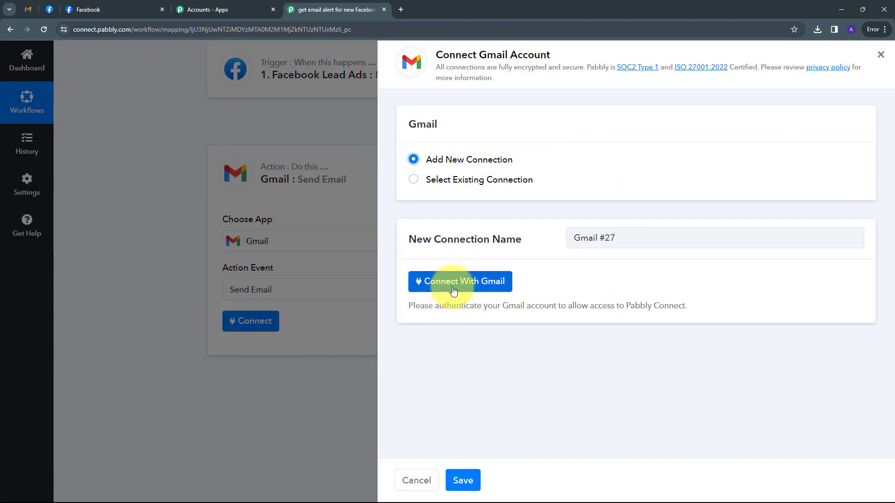
{"action": "left_click", "coordinate": [439, 293]}
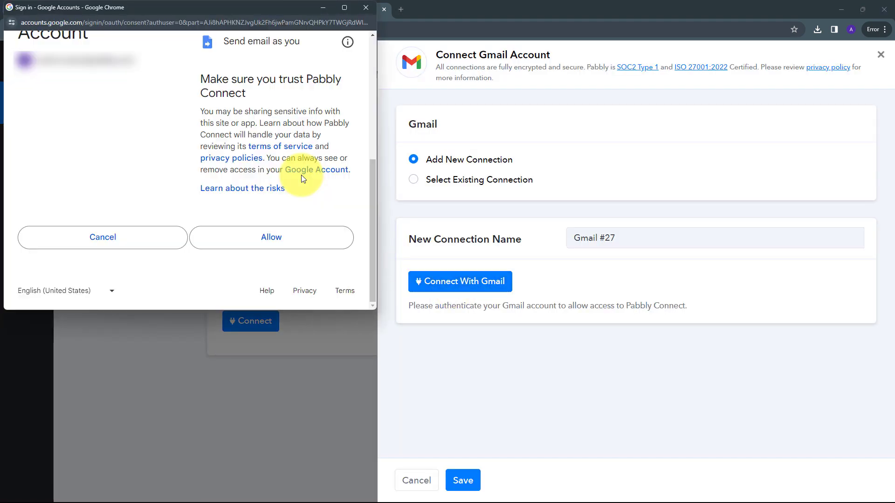
{"action": "left_click", "coordinate": [273, 243]}
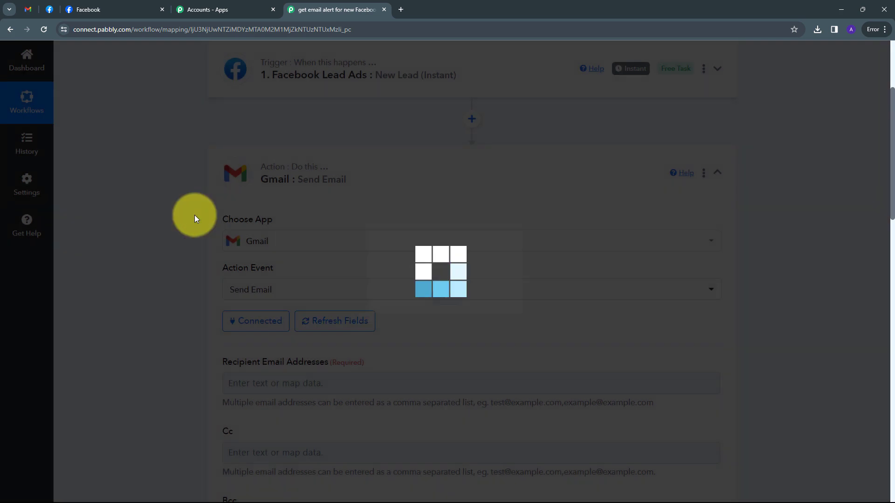
- Paste the recipient's e-mail address into Recipient Email Addresses
{"action": "scroll", "coordinate": [460, 214], "scroll_direction": "down", "scroll_amount": 2}
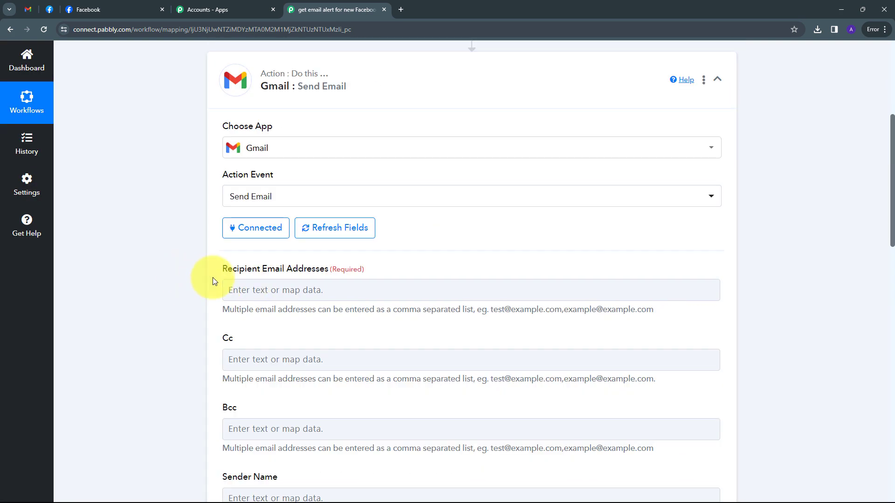
{"action": "left_click", "coordinate": [316, 289]}
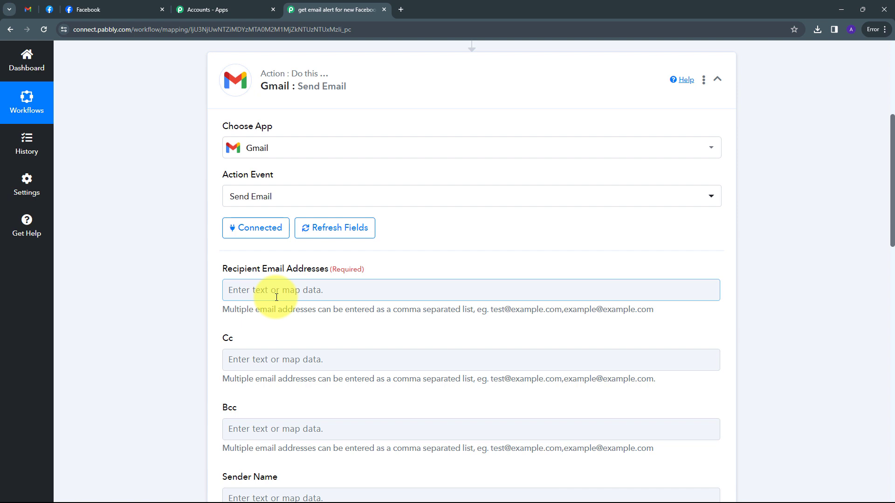
{"action": "left_click", "coordinate": [277, 292]}
{"action": "key", "text": "ctrl+v"}
{"action": "left_click", "coordinate": [374, 310]}
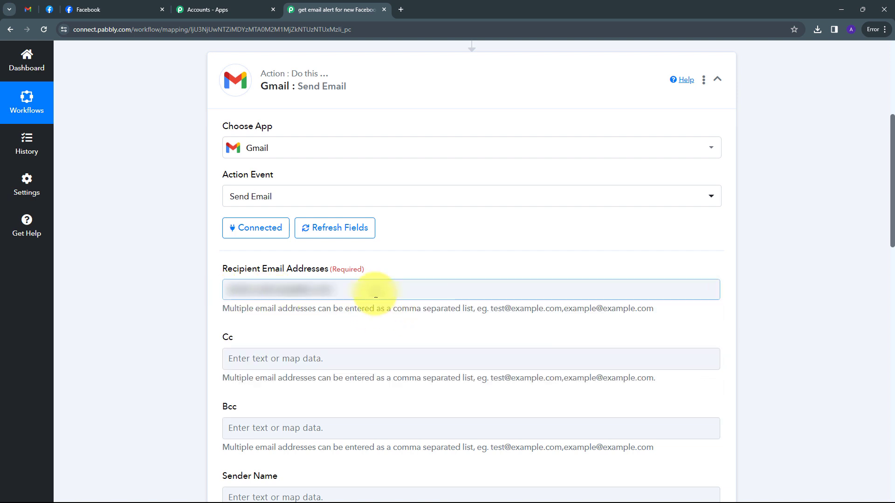
- Fill the Email Subject with 'New Lead received'
{"action": "scroll", "coordinate": [373, 308], "scroll_direction": "down", "scroll_amount": 6}
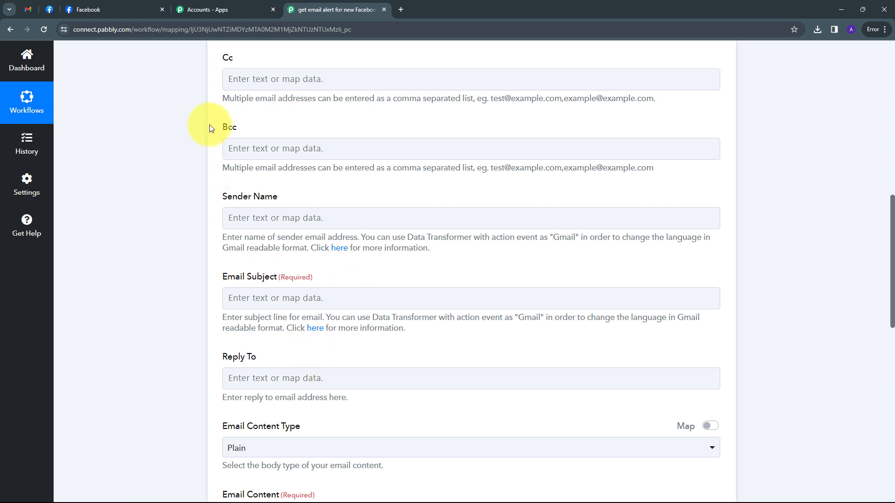
{"action": "left_click", "coordinate": [223, 84]}
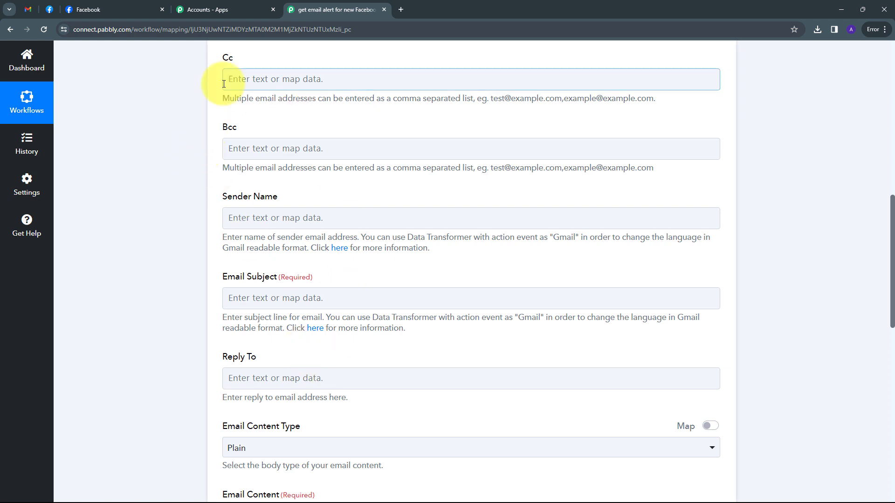
{"action": "left_click", "coordinate": [226, 291]}
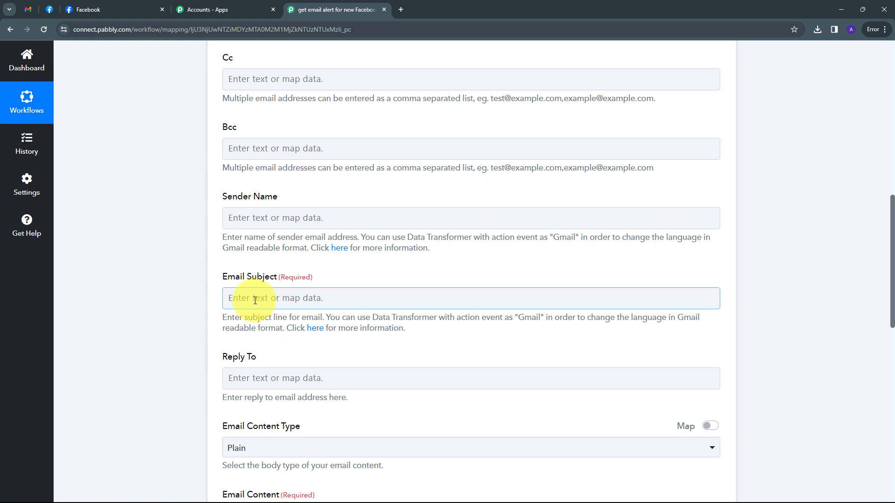
{"action": "type", "text": "New Lead received"}
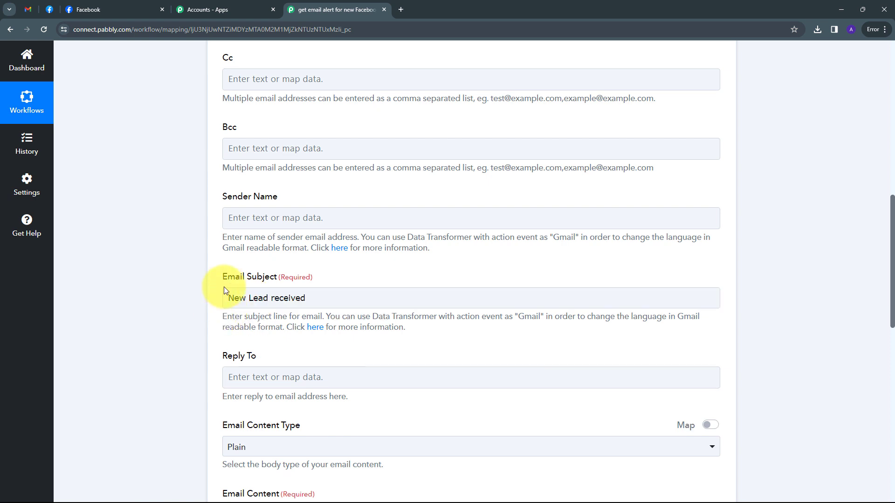
- Keep Plain as the Email Content Type
{"action": "scroll", "coordinate": [301, 279], "scroll_direction": "down", "scroll_amount": 4}
{"action": "left_click", "coordinate": [298, 247]}
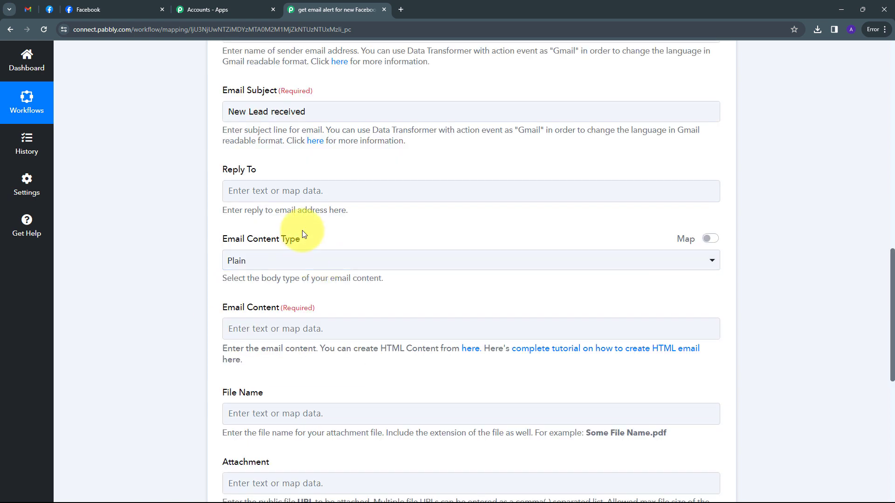
{"action": "scroll", "coordinate": [359, 233], "scroll_direction": "down", "scroll_amount": 2}
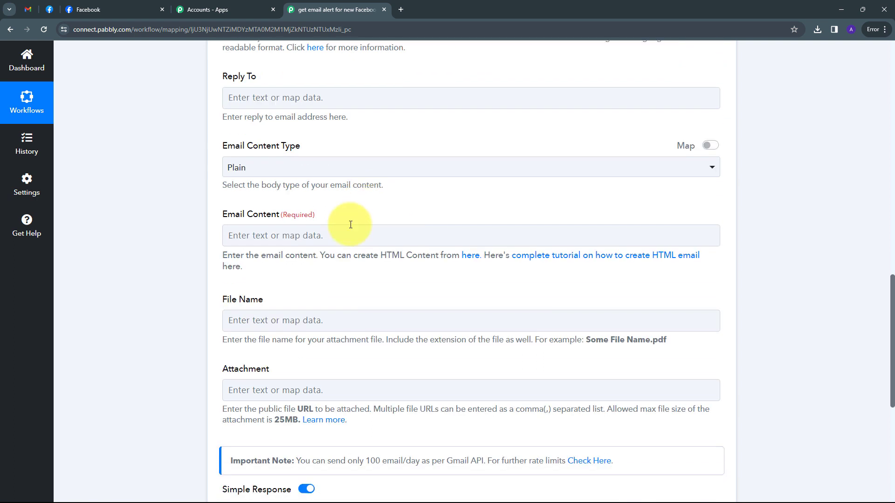
{"action": "left_click", "coordinate": [259, 167]}
{"action": "left_click", "coordinate": [239, 230]}
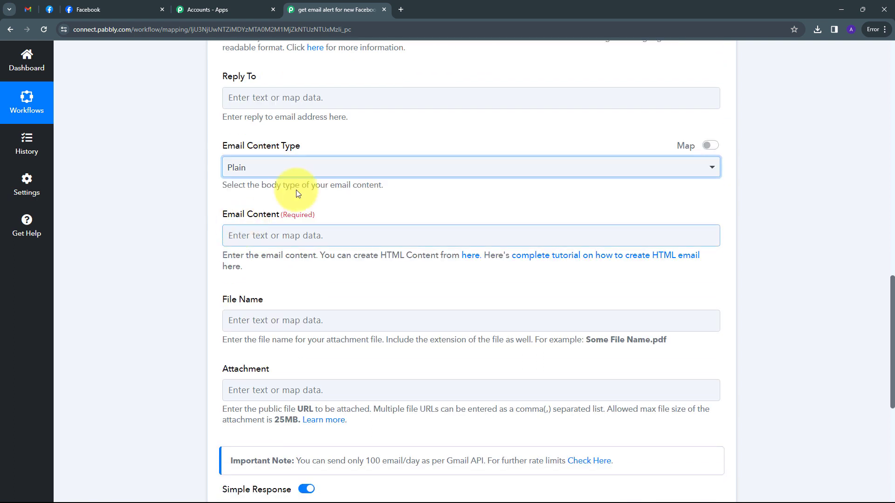
{"action": "left_click", "coordinate": [294, 169]}
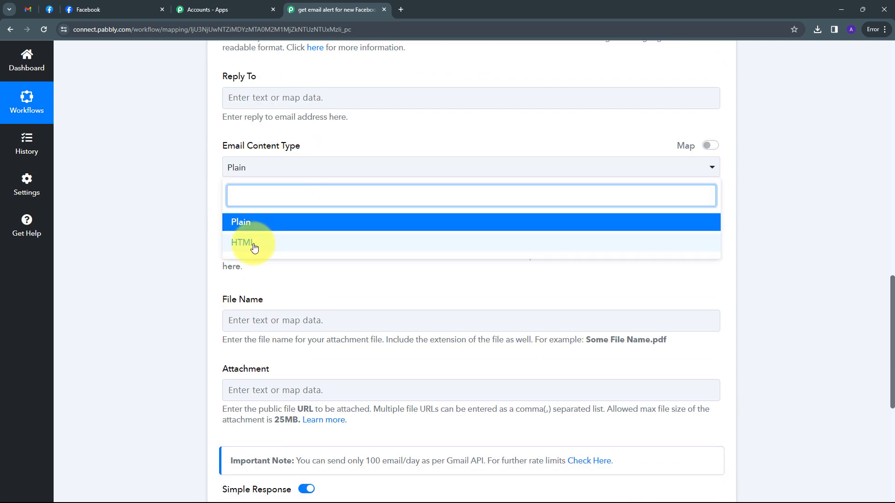
{"action": "left_click", "coordinate": [247, 225]}
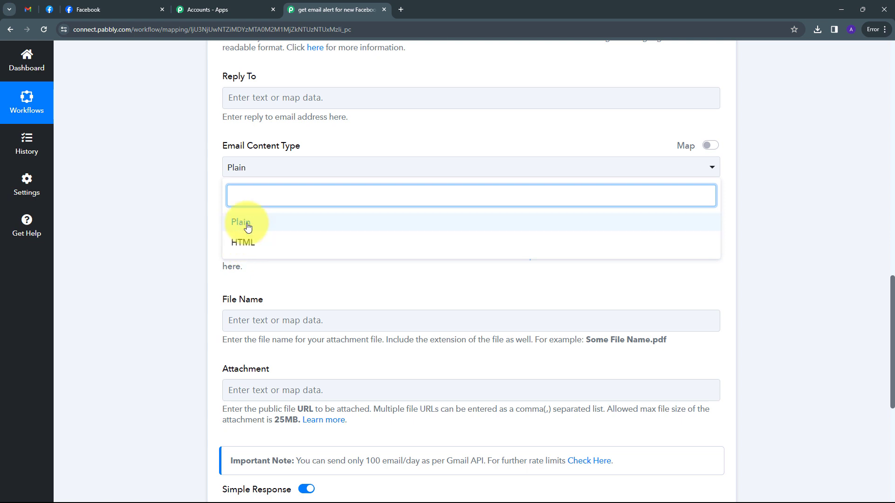
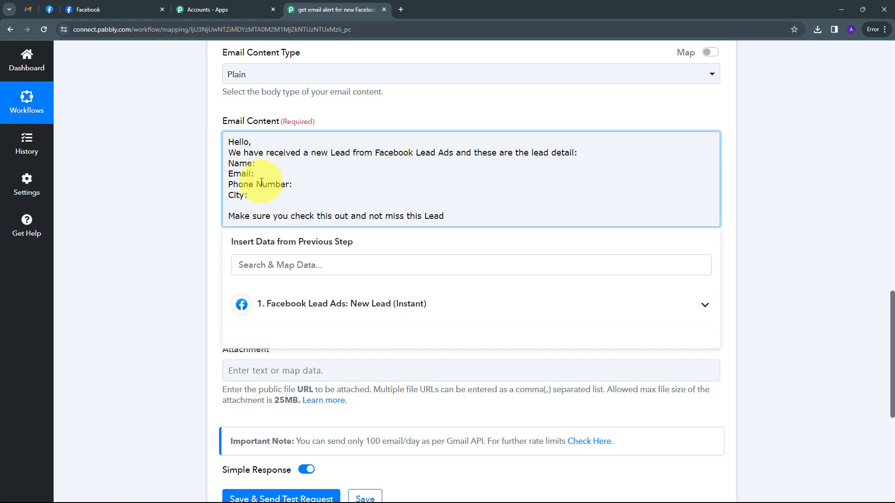
- Map the Facebook lead's First Name and Last Name after the Name label in the email body
{"action": "left_click", "coordinate": [203, 172]}
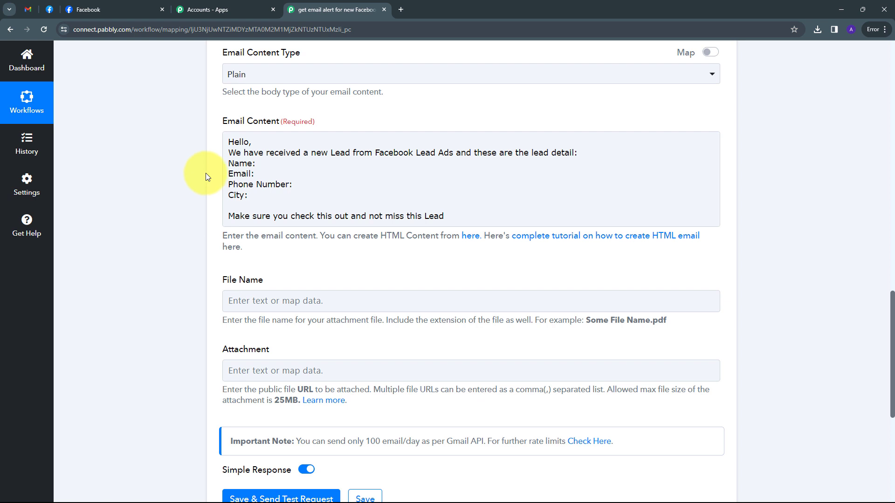
{"action": "left_click", "coordinate": [242, 174]}
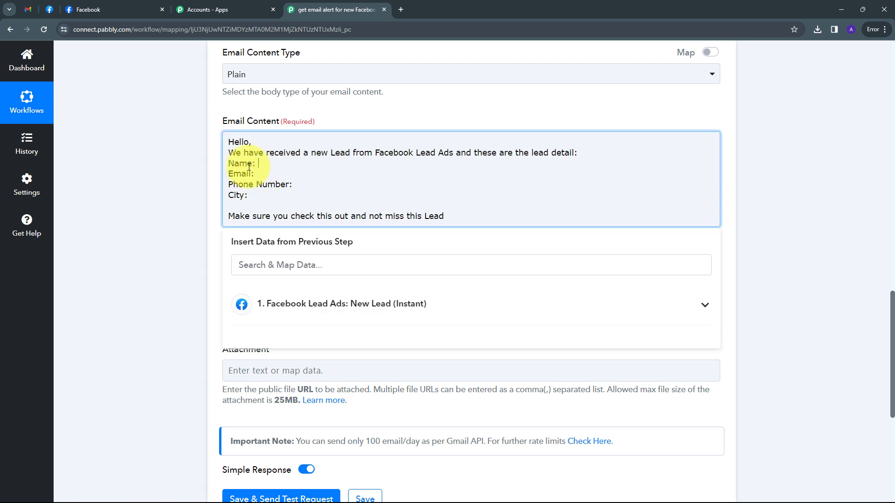
{"action": "left_click", "coordinate": [258, 164]}
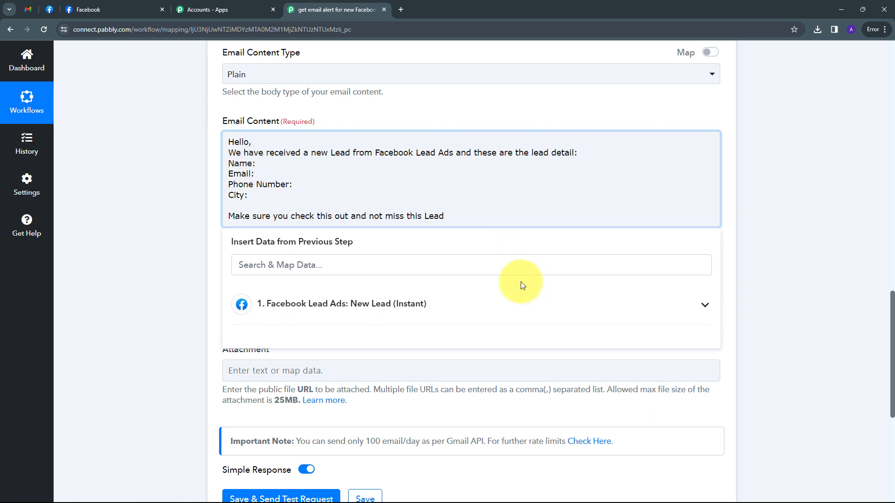
{"action": "left_click", "coordinate": [384, 305]}
{"action": "scroll", "coordinate": [440, 250], "scroll_direction": "down", "scroll_amount": 2}
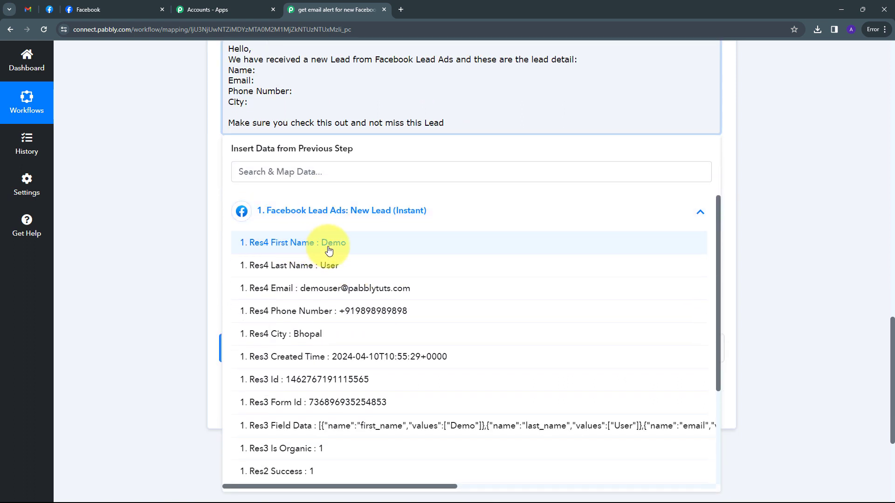
{"action": "left_click", "coordinate": [321, 251]}
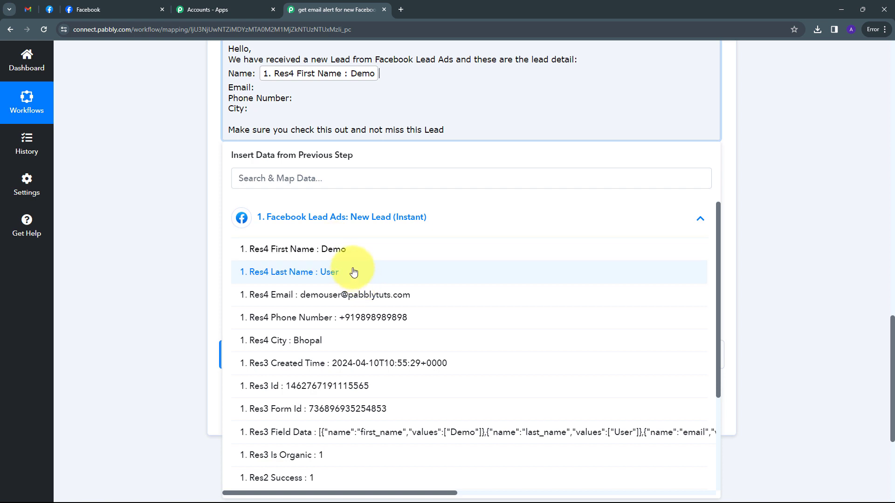
{"action": "left_click", "coordinate": [308, 274]}
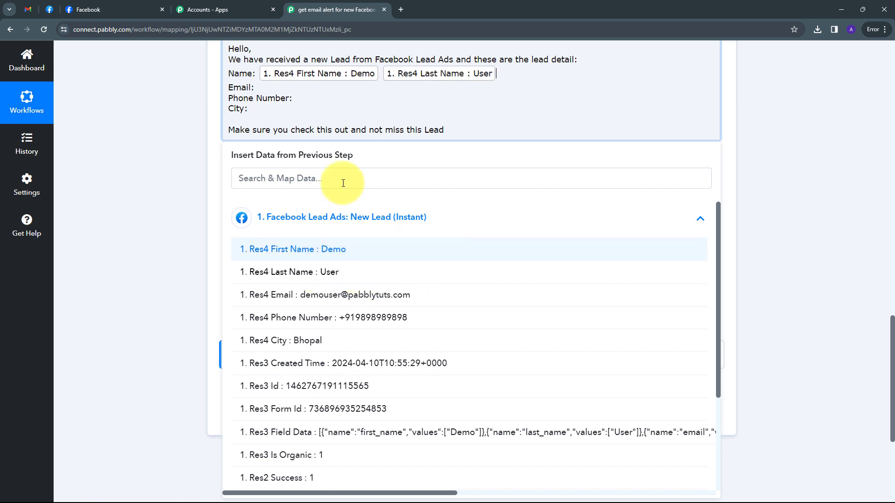
- Map the lead's Email, Phone Number and City fields after their matching labels
{"action": "left_click", "coordinate": [260, 89]}
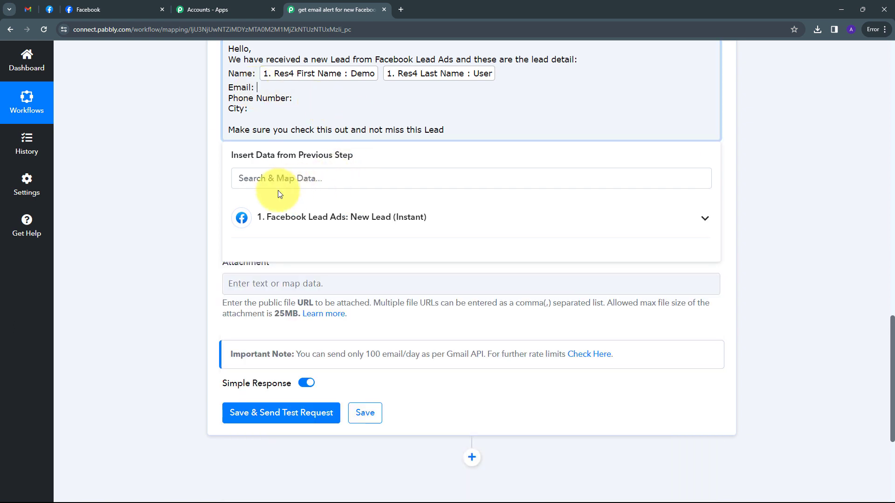
{"action": "left_click", "coordinate": [405, 218]}
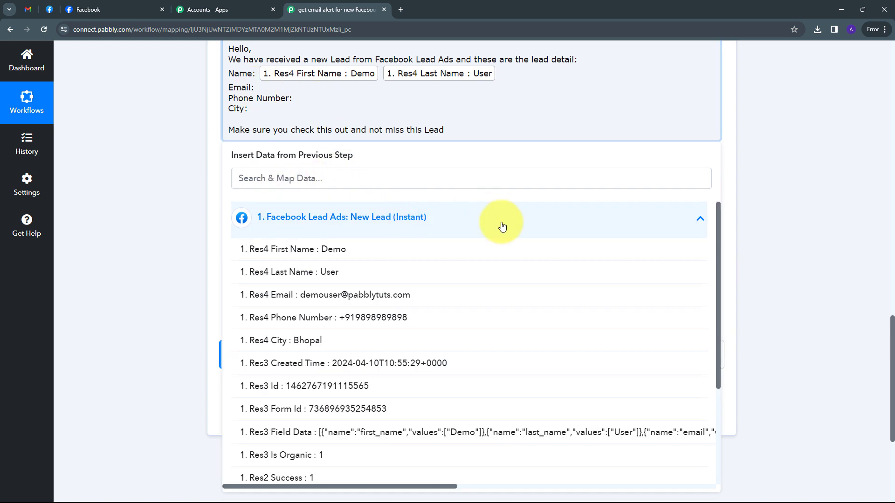
{"action": "left_click", "coordinate": [340, 297]}
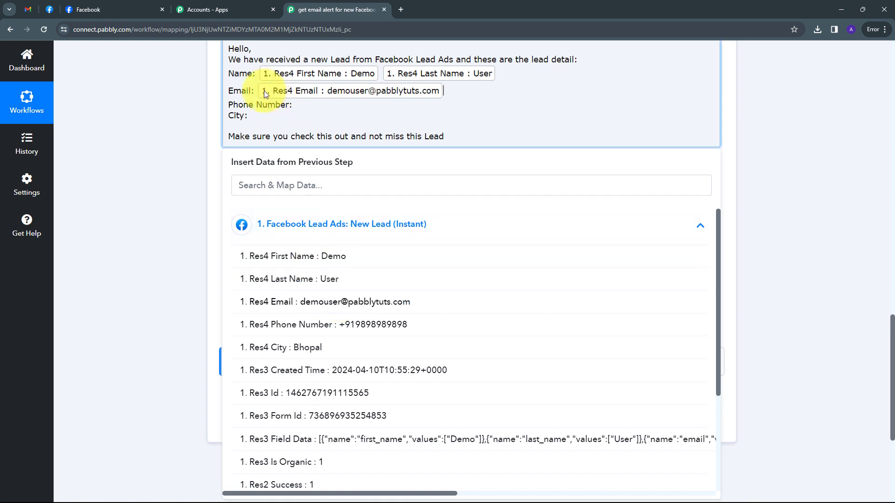
{"action": "left_click", "coordinate": [293, 107]}
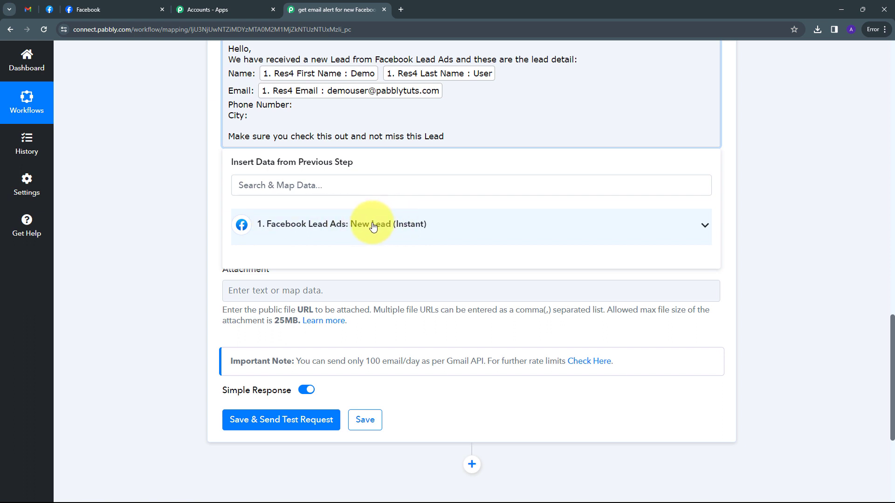
{"action": "left_click", "coordinate": [405, 226]}
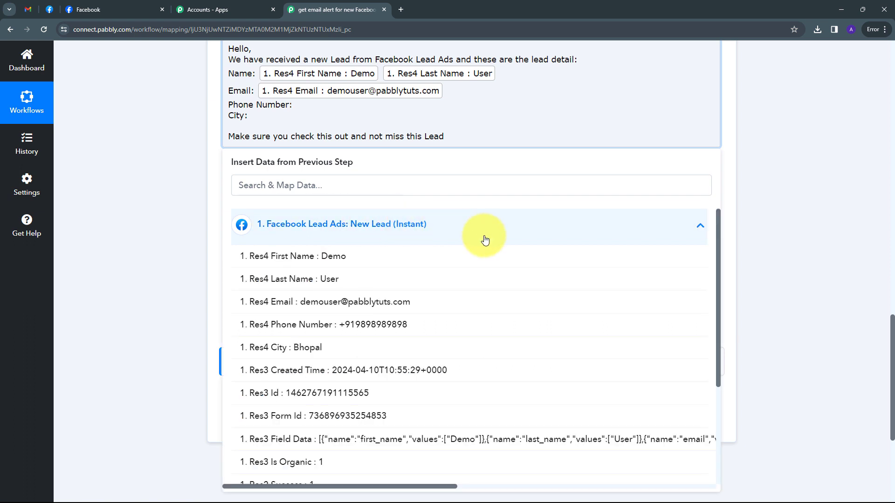
{"action": "left_click", "coordinate": [373, 325]}
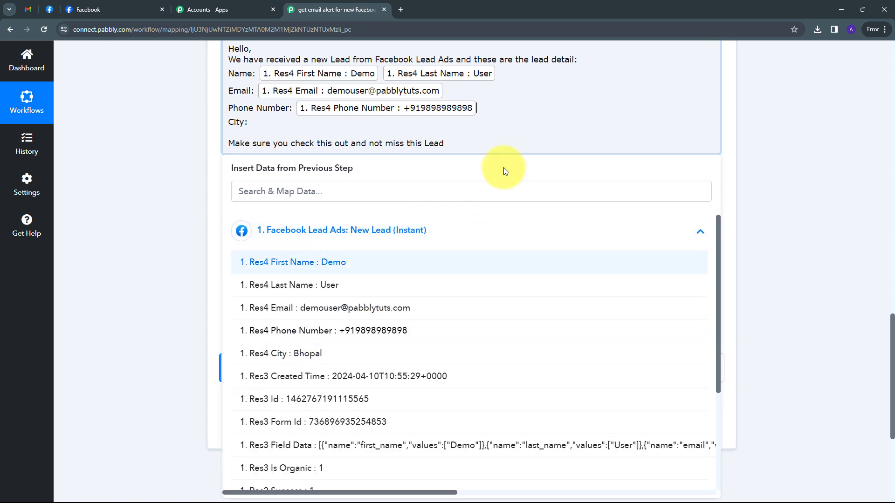
{"action": "left_click", "coordinate": [255, 123]}
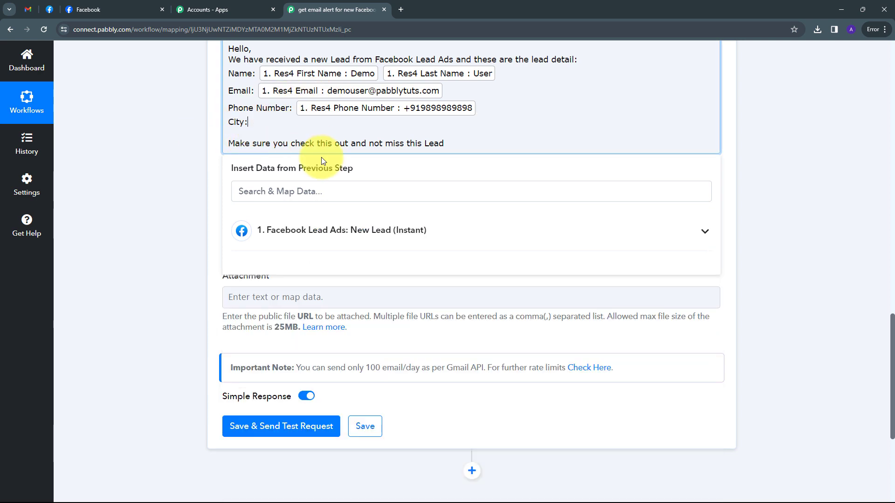
{"action": "left_click", "coordinate": [320, 230]}
{"action": "left_click", "coordinate": [286, 354]}
{"action": "left_click", "coordinate": [224, 253]}
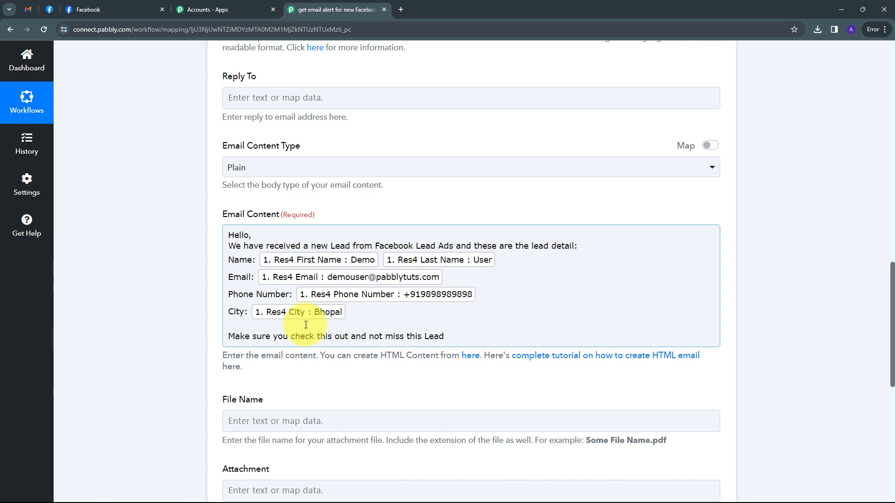
- Save the Gmail step with a test email, confirm status sent, and go to Gmail
{"action": "scroll", "coordinate": [306, 325], "scroll_direction": "down", "scroll_amount": 3}
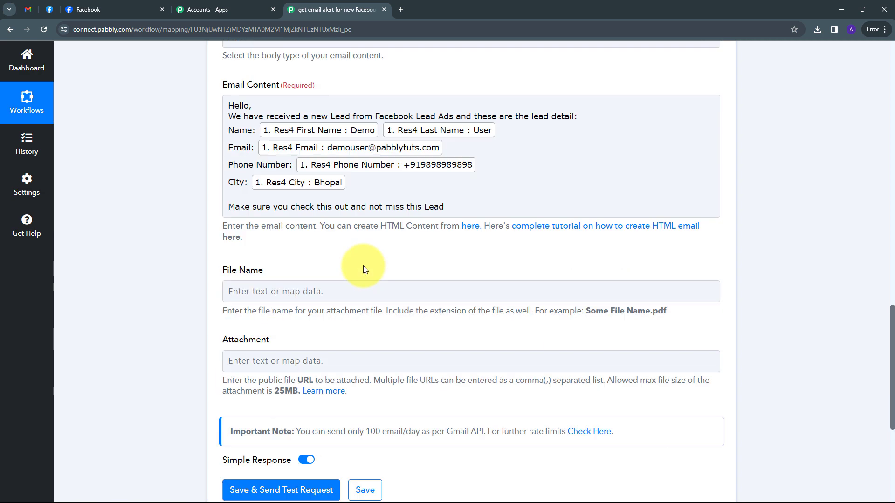
{"action": "scroll", "coordinate": [360, 270], "scroll_direction": "up", "scroll_amount": 3}
{"action": "scroll", "coordinate": [408, 276], "scroll_direction": "down", "scroll_amount": 8}
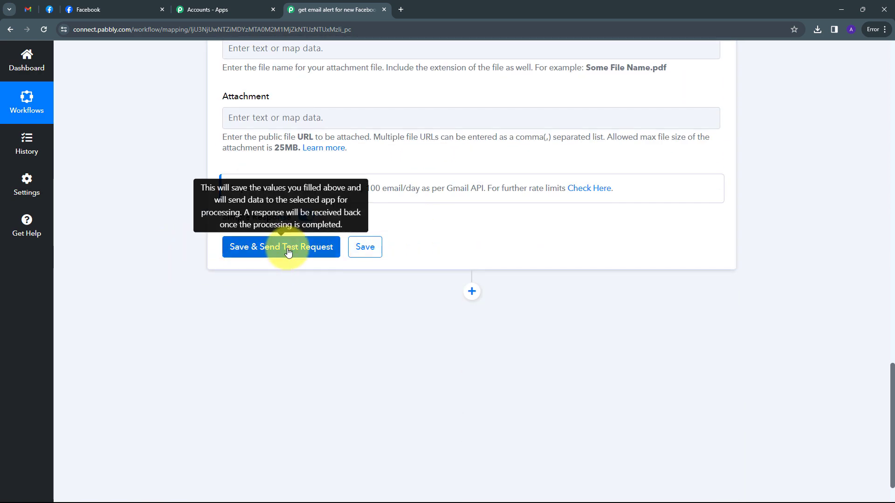
{"action": "left_click", "coordinate": [288, 251]}
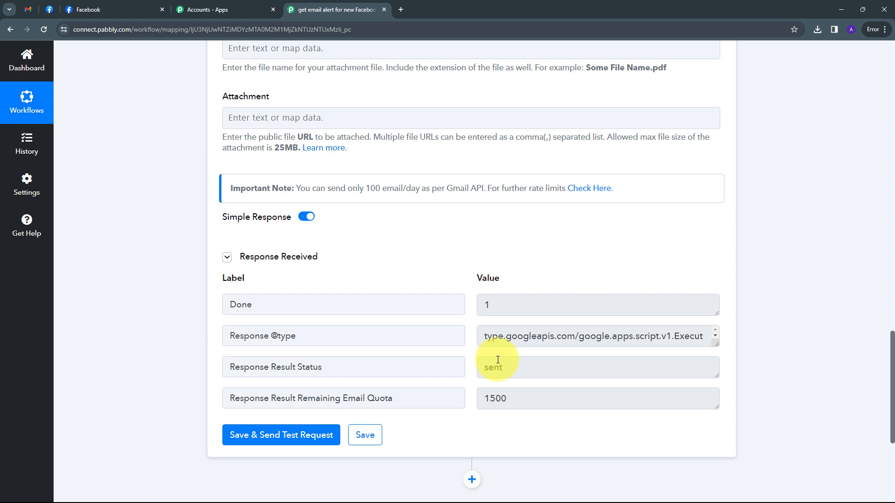
{"action": "left_click", "coordinate": [28, 9]}
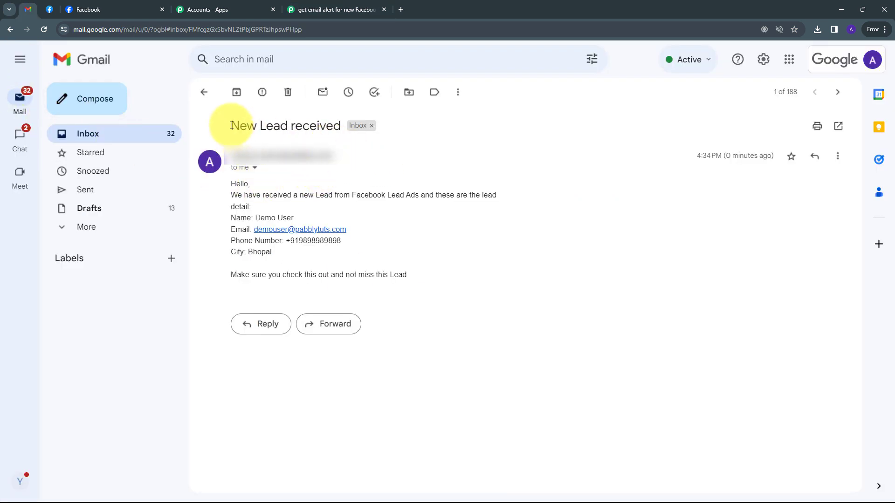
- Verify the 'New Lead received' email shows the test lead's name, phone number and city Bhopal
{"action": "left_click_drag", "start_coordinate": [232, 125], "coordinate": [353, 135]}
{"action": "left_click", "coordinate": [306, 178]}
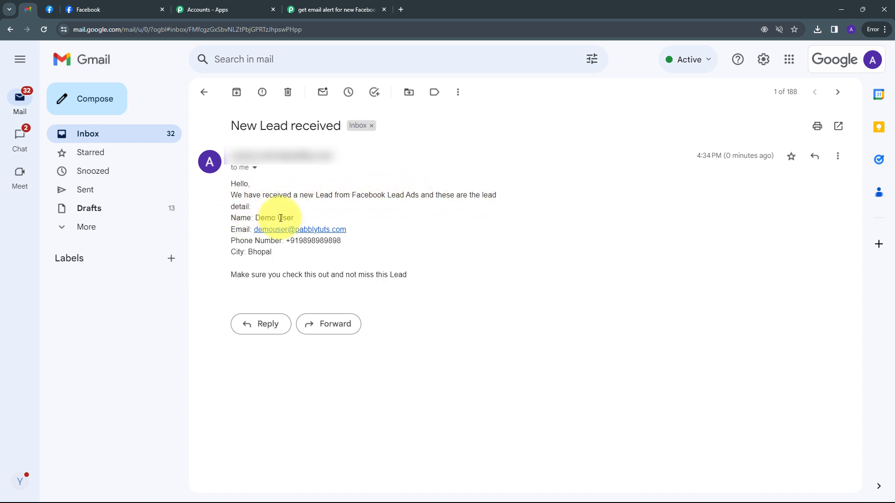
{"action": "left_click_drag", "start_coordinate": [293, 217], "coordinate": [255, 219]}
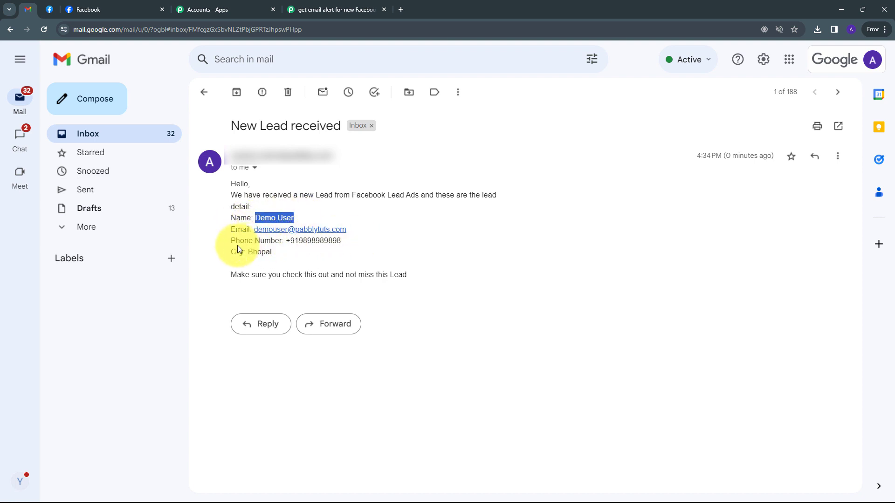
{"action": "left_click_drag", "start_coordinate": [286, 241], "coordinate": [343, 242]}
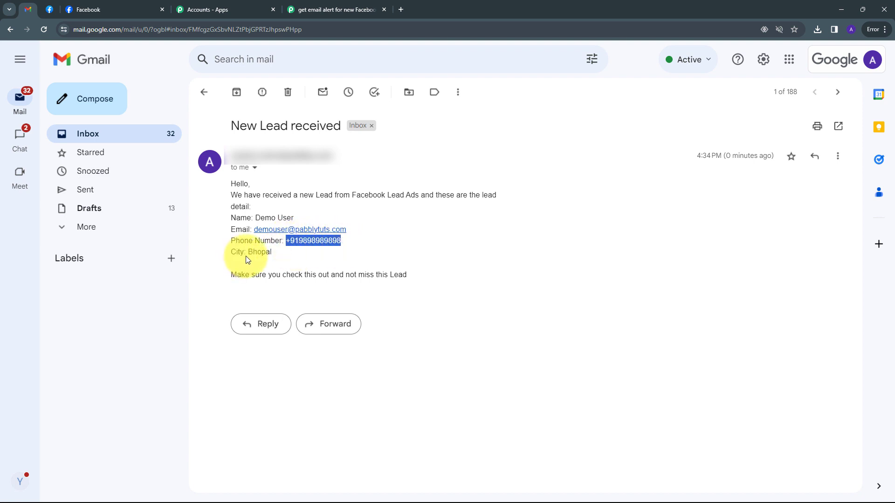
{"action": "left_click_drag", "start_coordinate": [248, 252], "coordinate": [289, 263]}
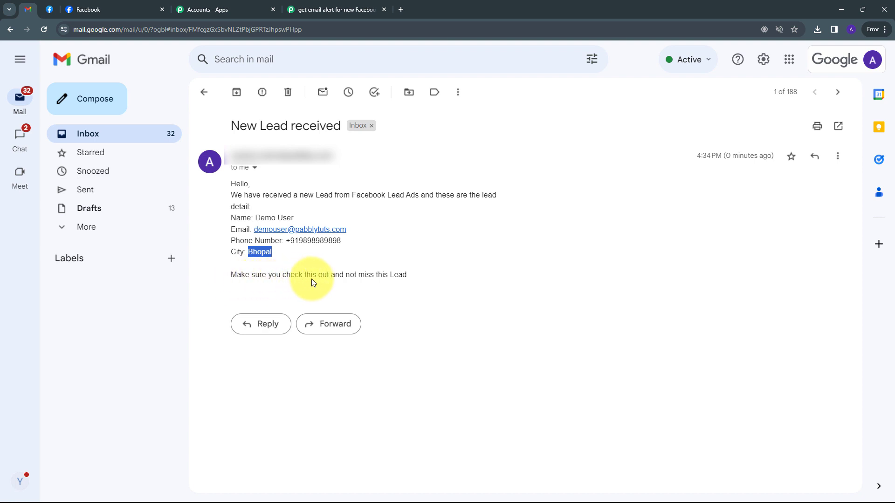
{"action": "left_click", "coordinate": [418, 251]}
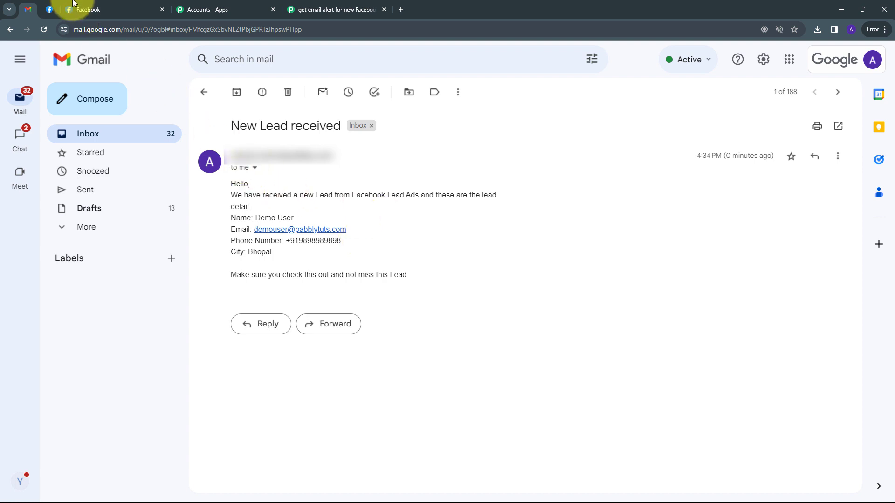
- Open a fresh lead form in the Lead Ads Testing Tool and enter the test lead's first and last name
{"action": "left_click", "coordinate": [49, 10]}
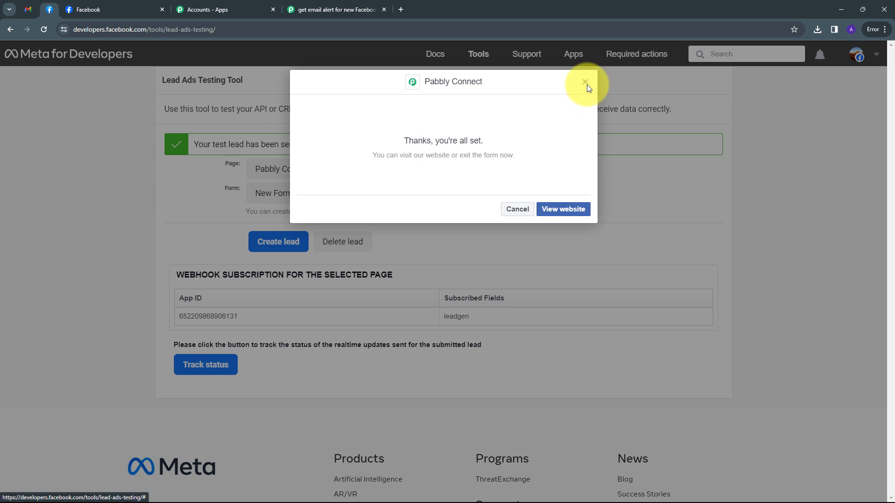
{"action": "left_click", "coordinate": [585, 83]}
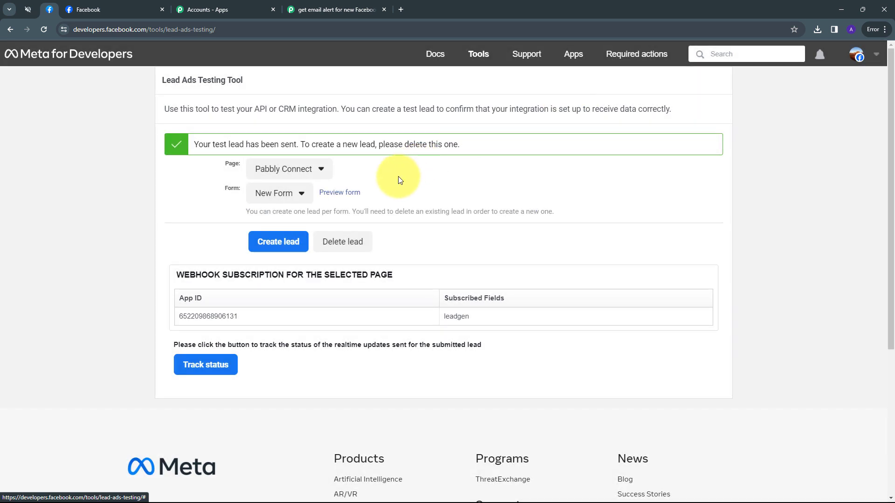
{"action": "left_click", "coordinate": [344, 194]}
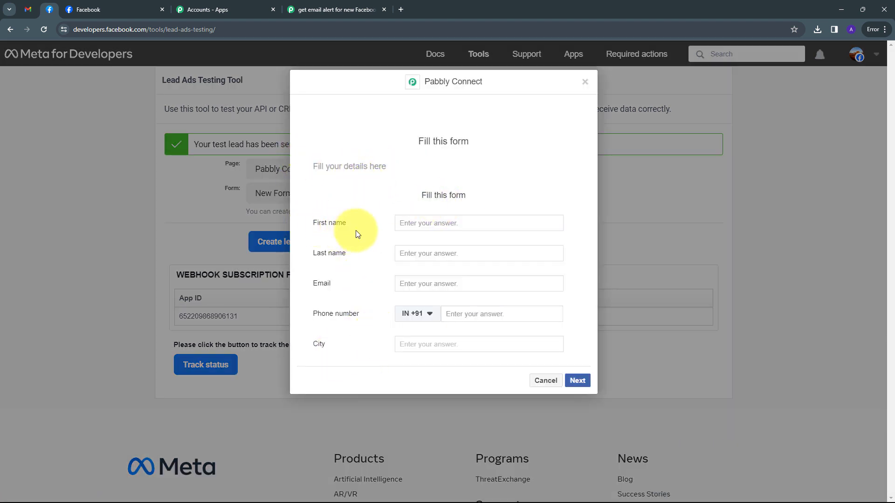
{"action": "left_click", "coordinate": [420, 223]}
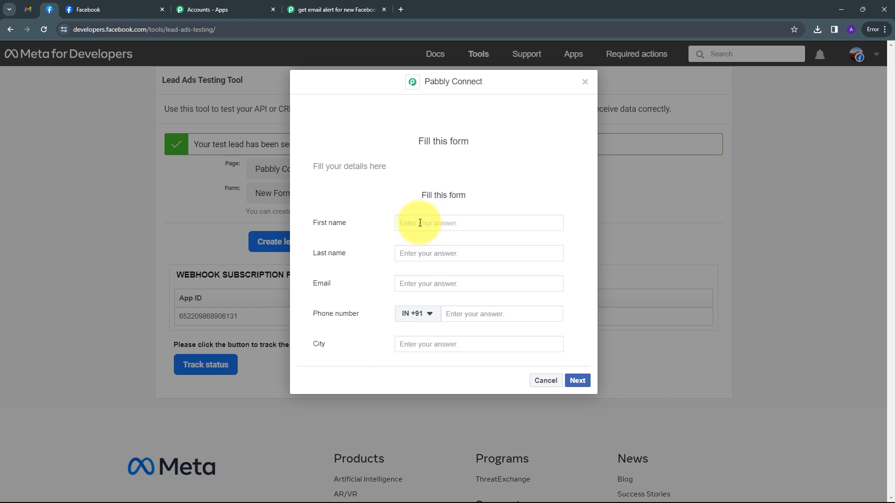
{"action": "type", "text": "Test"}
{"action": "key", "text": "Tab"}
{"action": "type", "text": "User"}
{"action": "key", "text": "Tab"}
- Enter a test email, a test phone number and city Indore, then submit the lead
{"action": "key", "text": "Tab"}
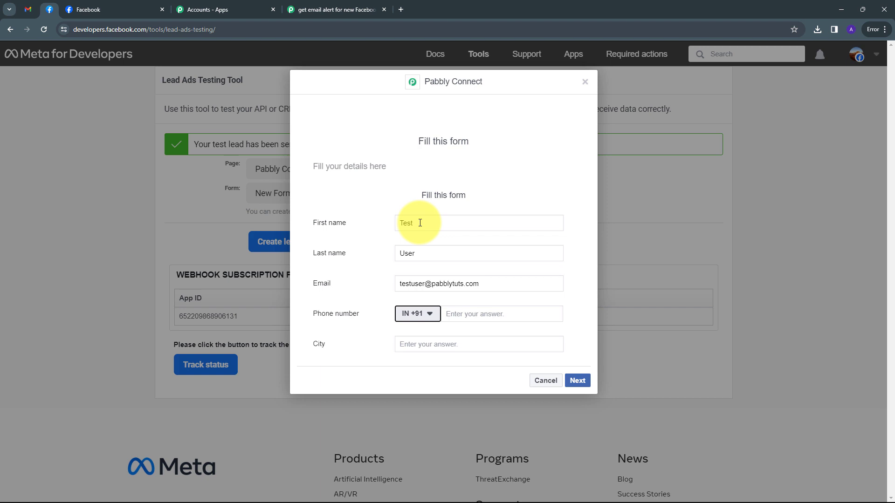
{"action": "key", "text": "Tab"}
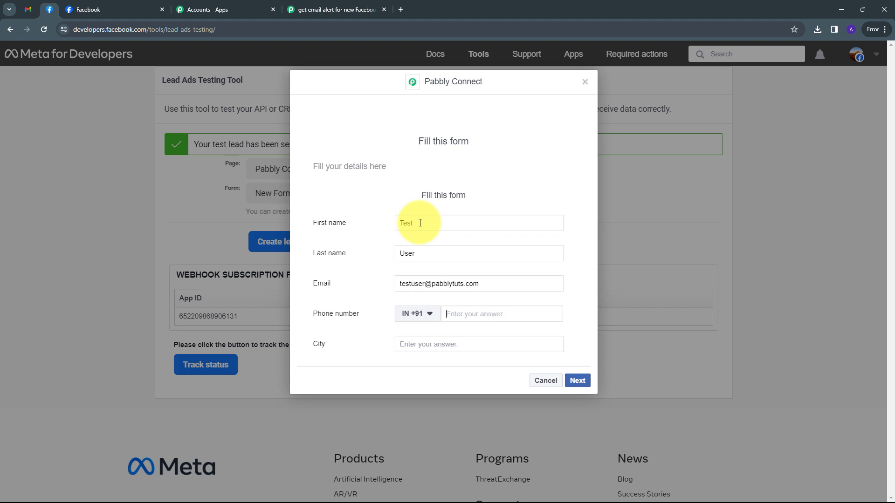
{"action": "key", "text": "Tab"}
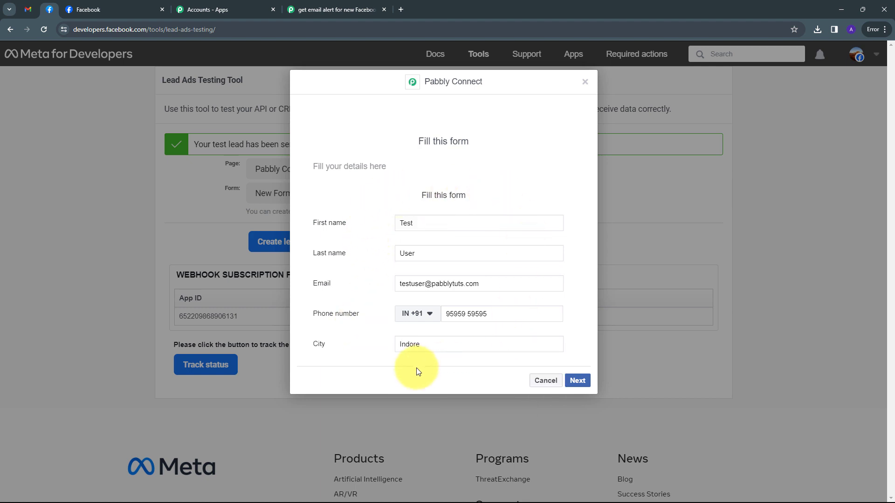
{"action": "left_click", "coordinate": [583, 379]}
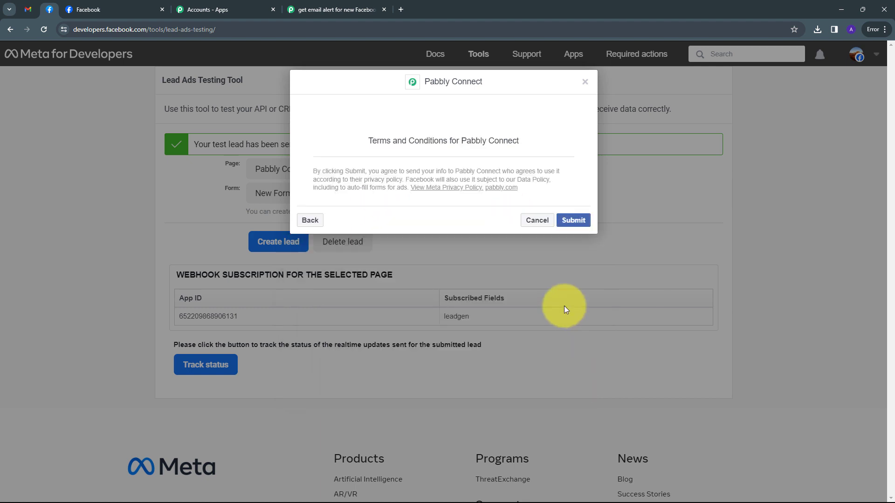
{"action": "left_click", "coordinate": [570, 214]}
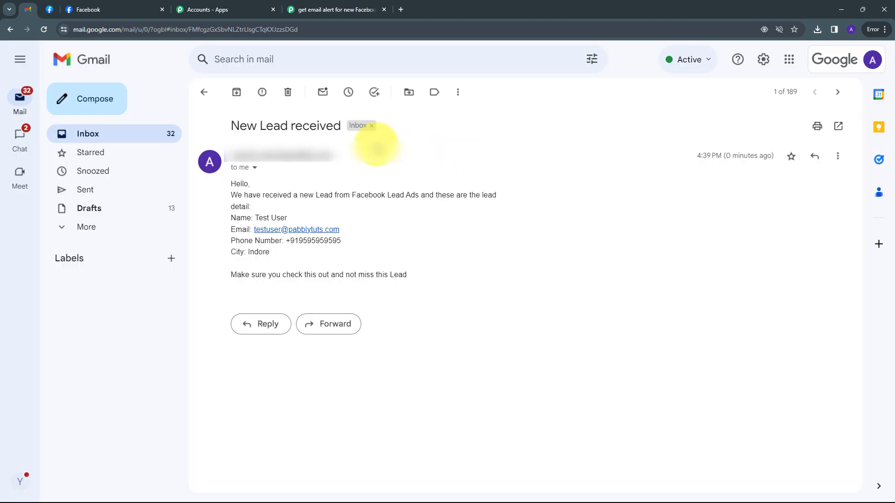
- Check the new lead email's name, phone number and city Indore, then return to Pabbly Connect
{"action": "left_click_drag", "start_coordinate": [231, 125], "coordinate": [339, 126]}
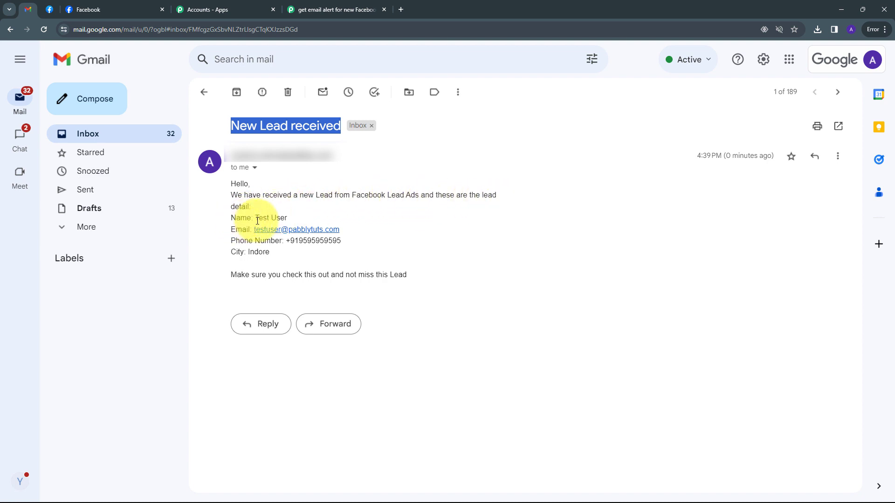
{"action": "left_click_drag", "start_coordinate": [254, 218], "coordinate": [287, 219]}
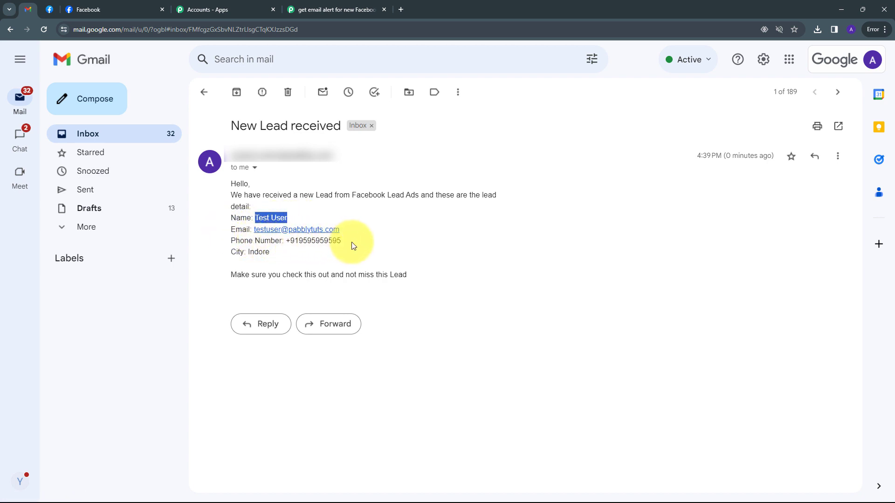
{"action": "left_click_drag", "start_coordinate": [231, 250], "coordinate": [354, 241]}
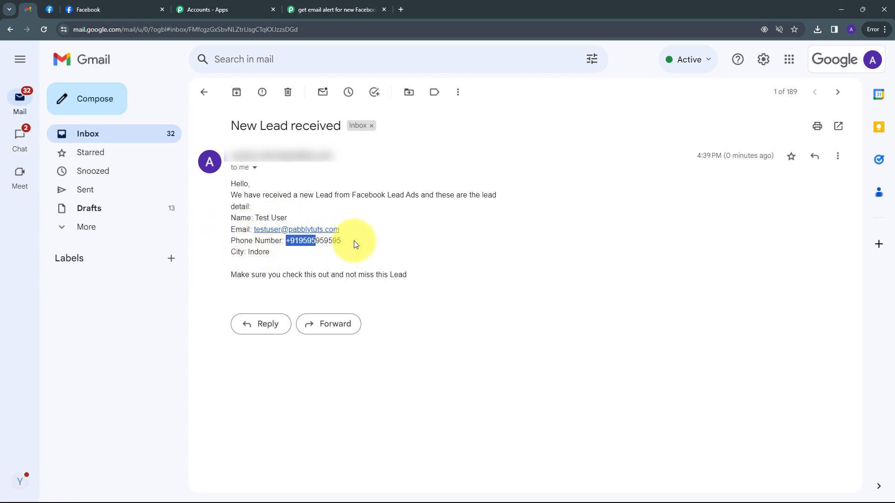
{"action": "left_click_drag", "start_coordinate": [249, 252], "coordinate": [285, 256]}
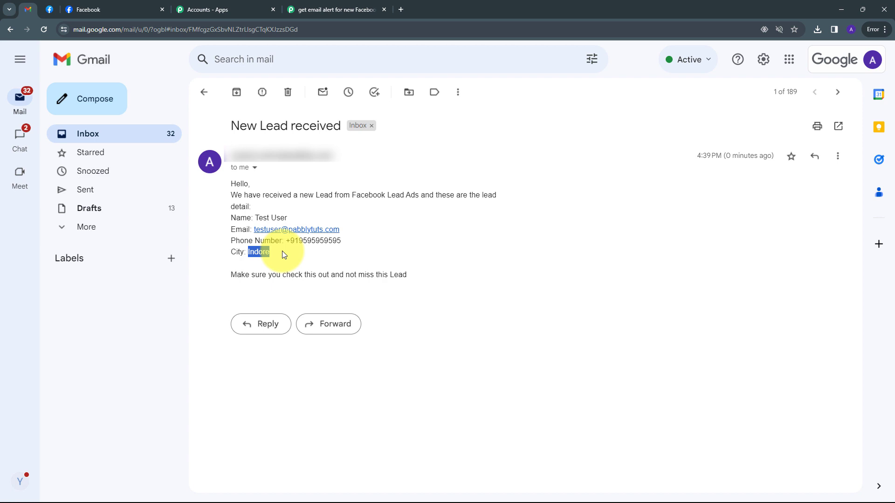
{"action": "left_click", "coordinate": [283, 254]}
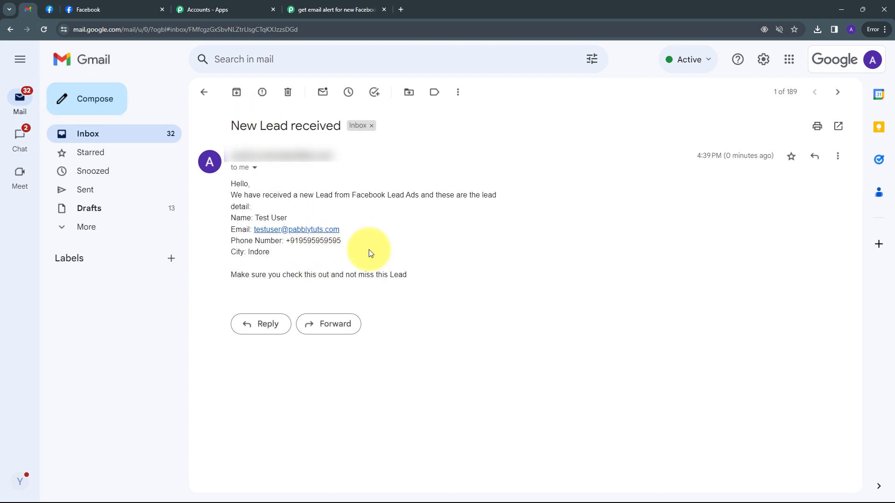
{"action": "left_click", "coordinate": [335, 9]}
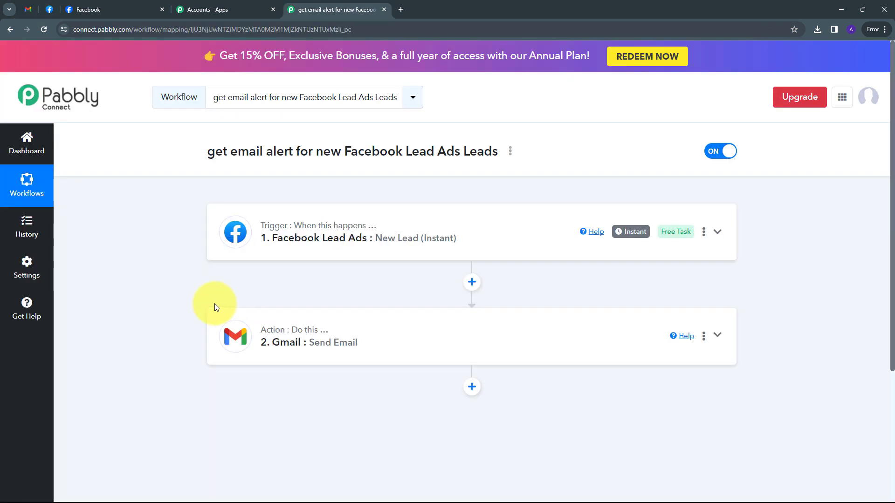